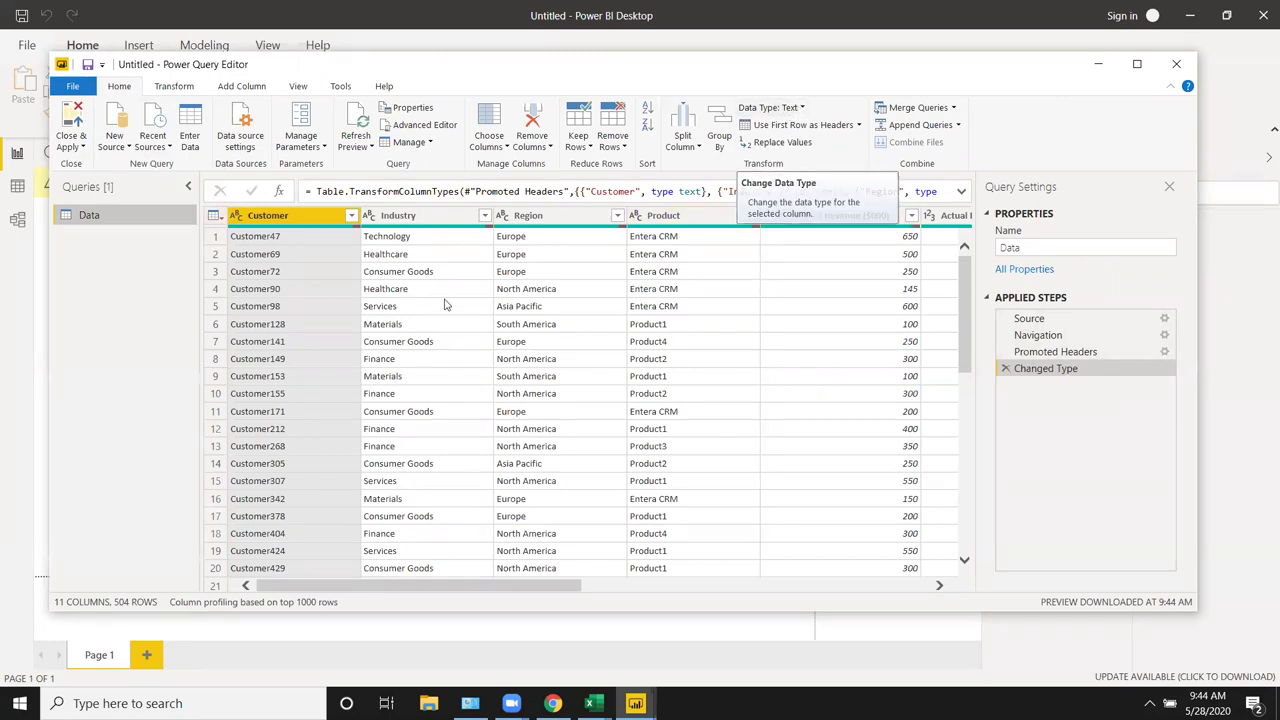
Inspect row values and the Estimated Revenue column's data type, leaving the type unchanged
click(415, 289)
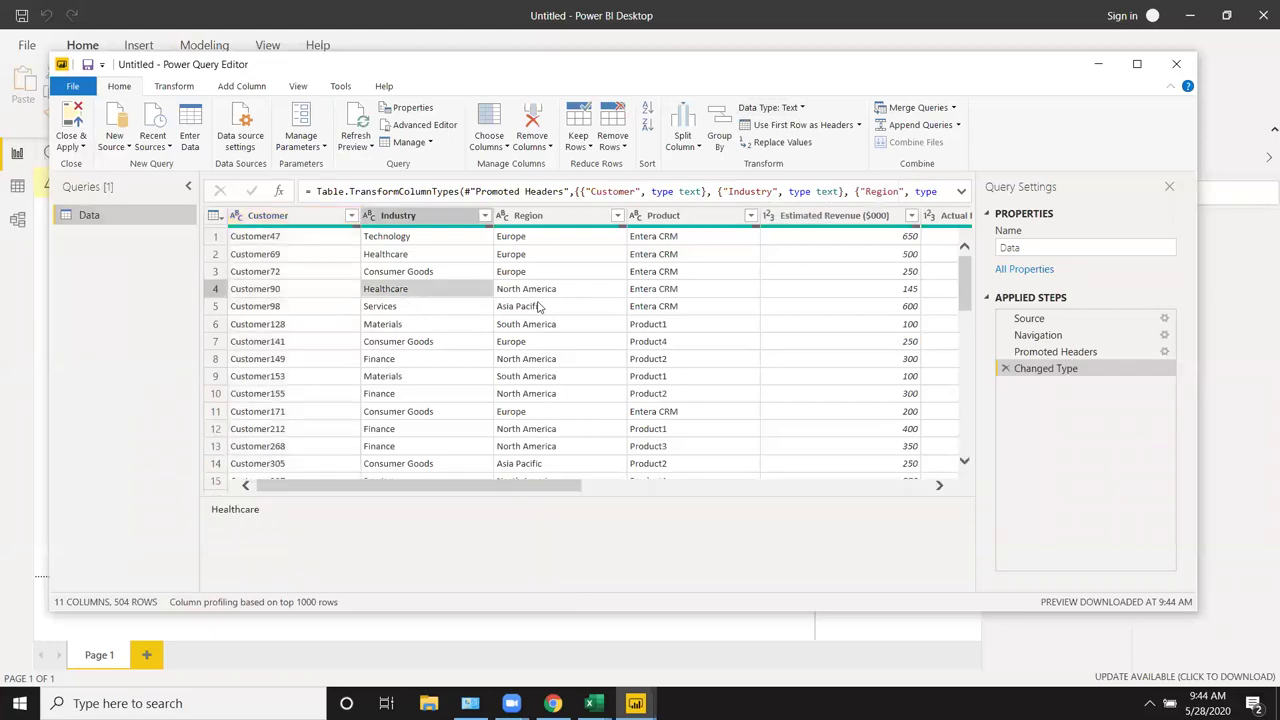
click(652, 315)
click(820, 330)
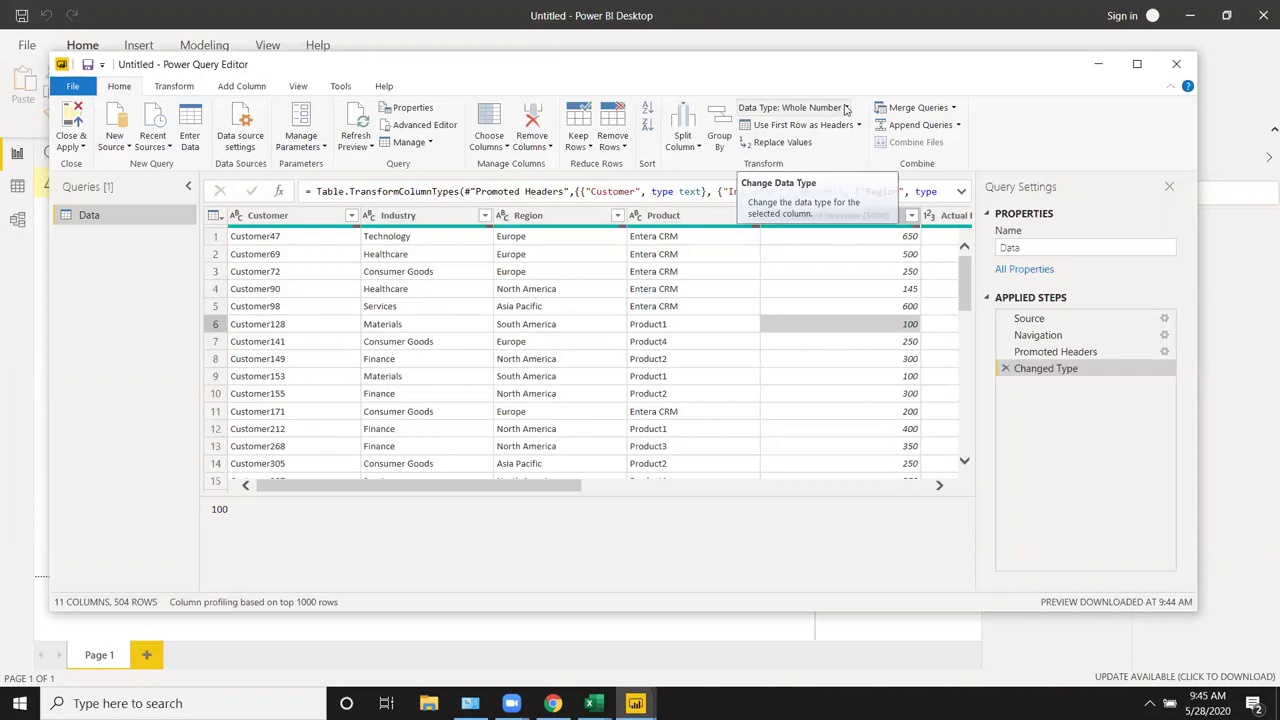
click(845, 108)
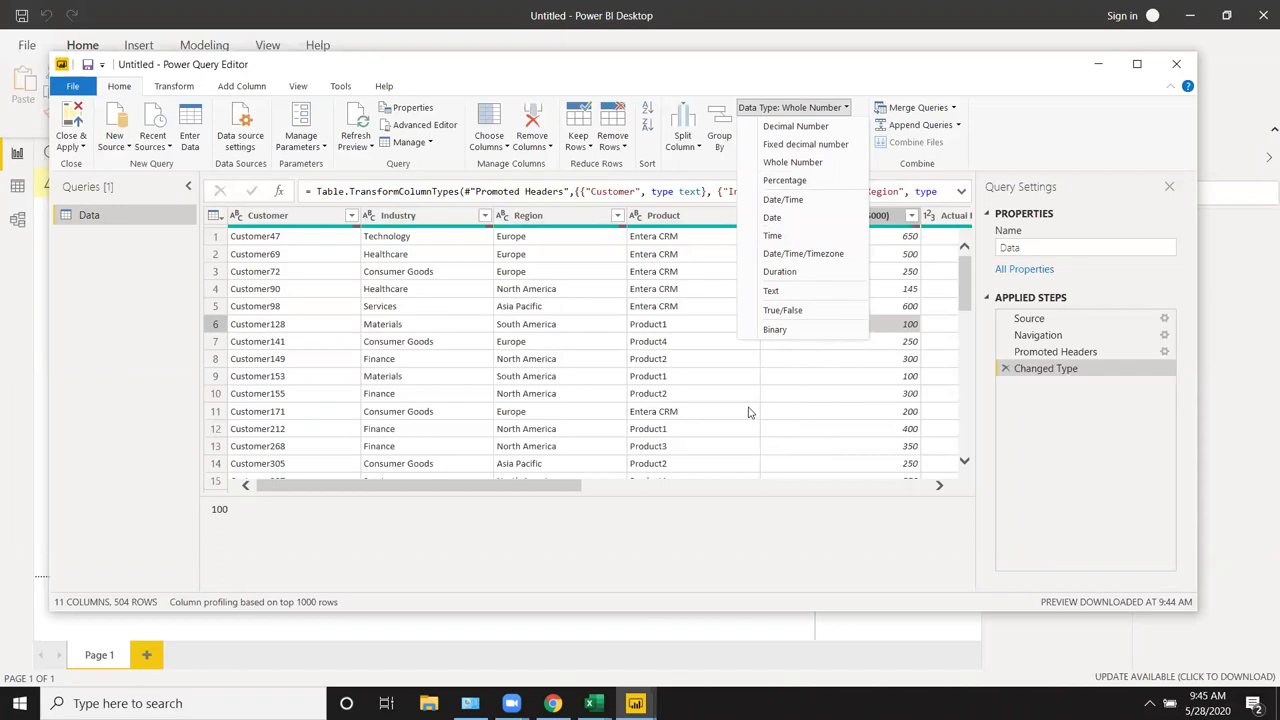
click(749, 412)
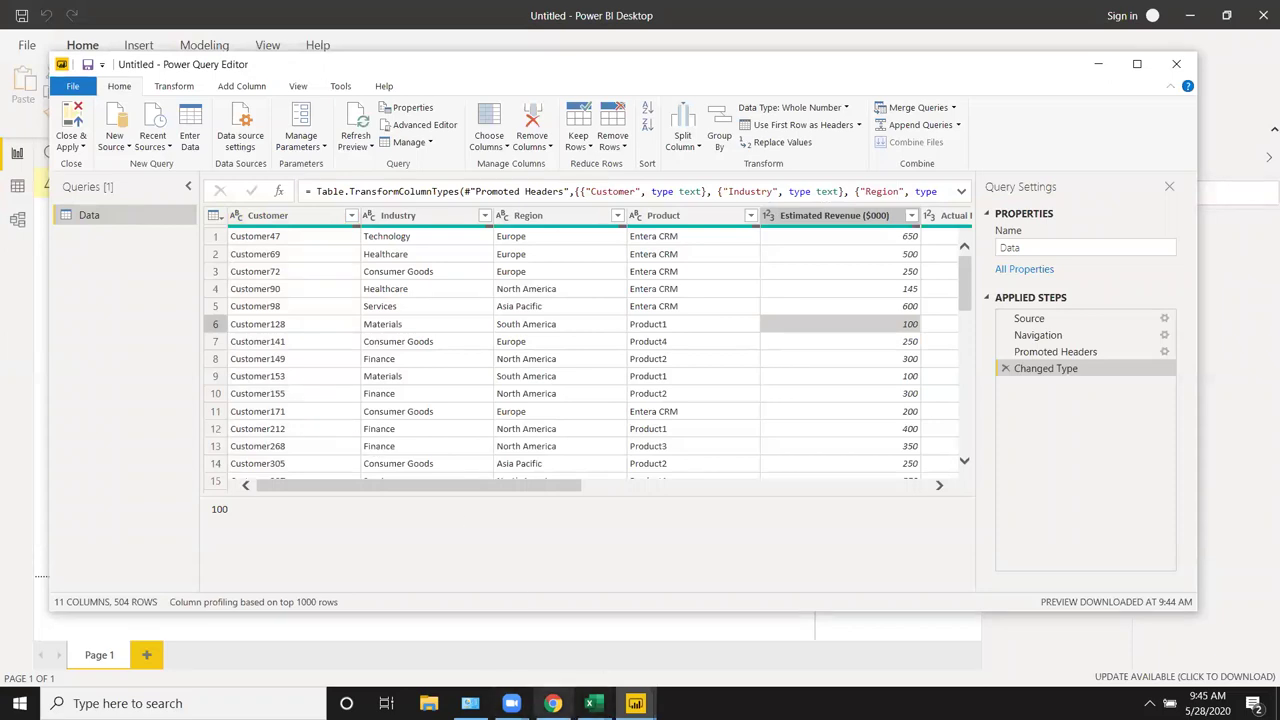
Glance at the recent data sources list, then scroll through the Data preview
mouse_move(636, 703)
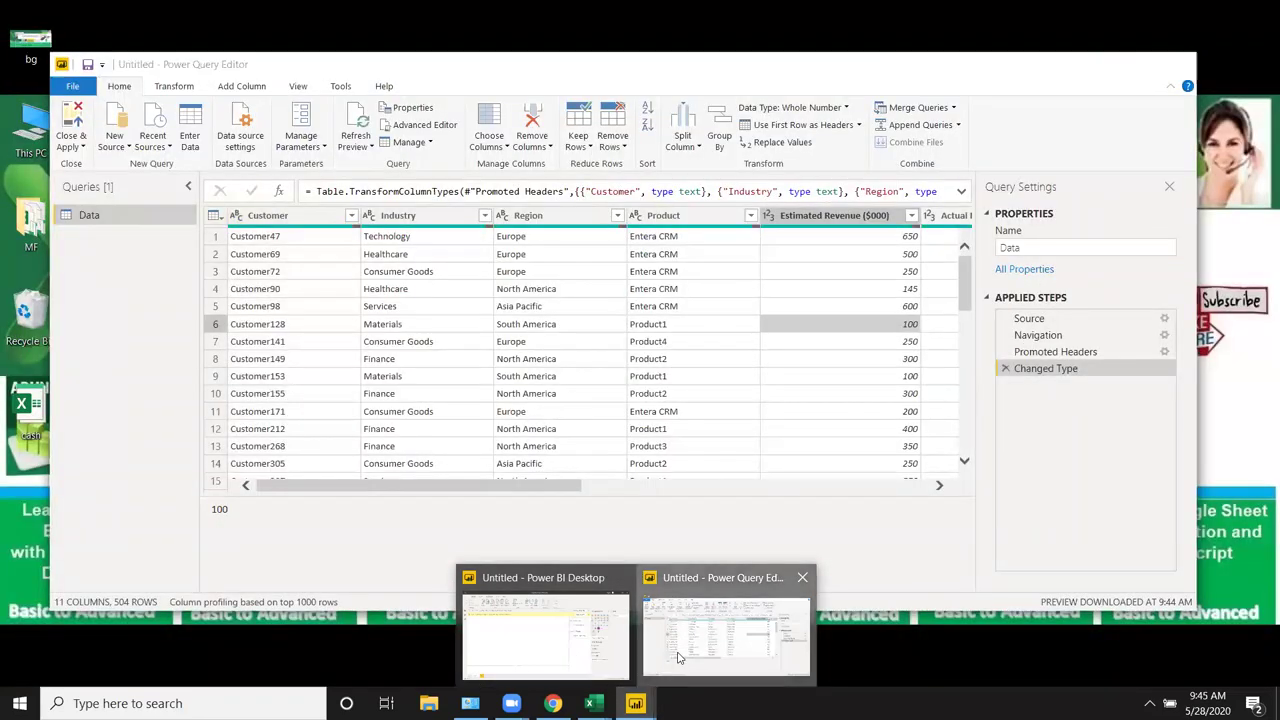
click(726, 632)
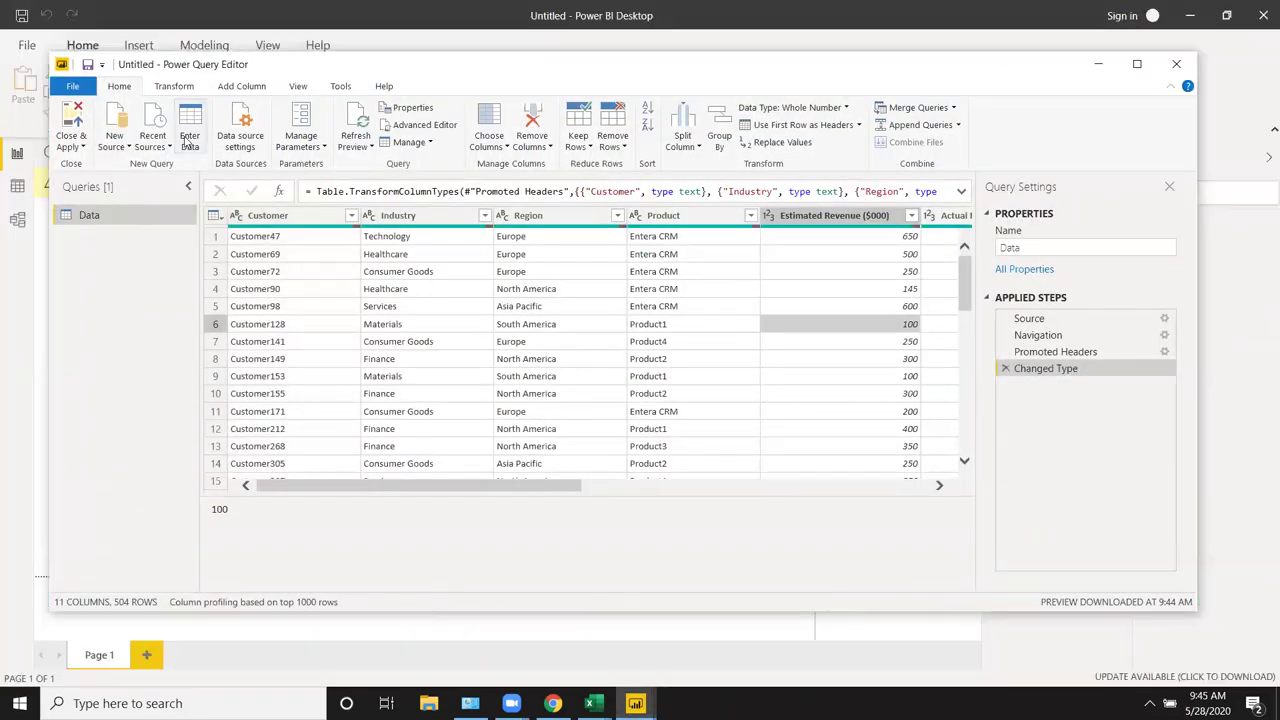
click(168, 150)
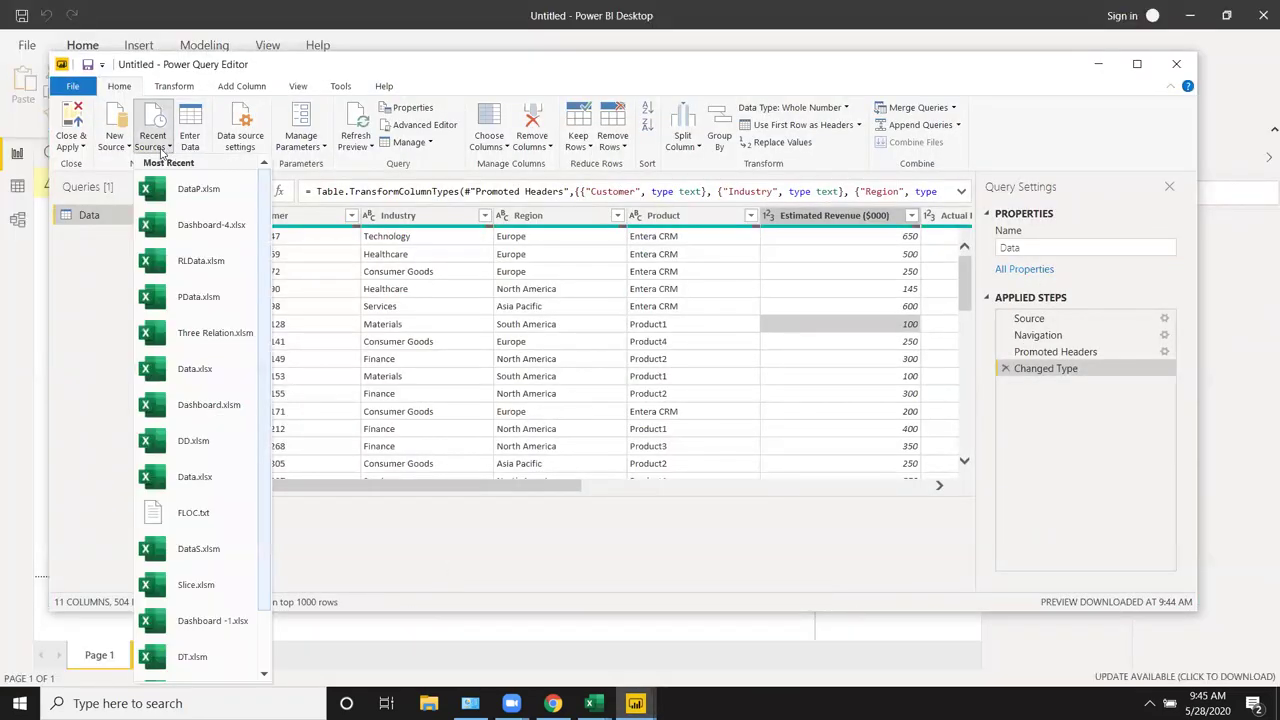
click(33, 318)
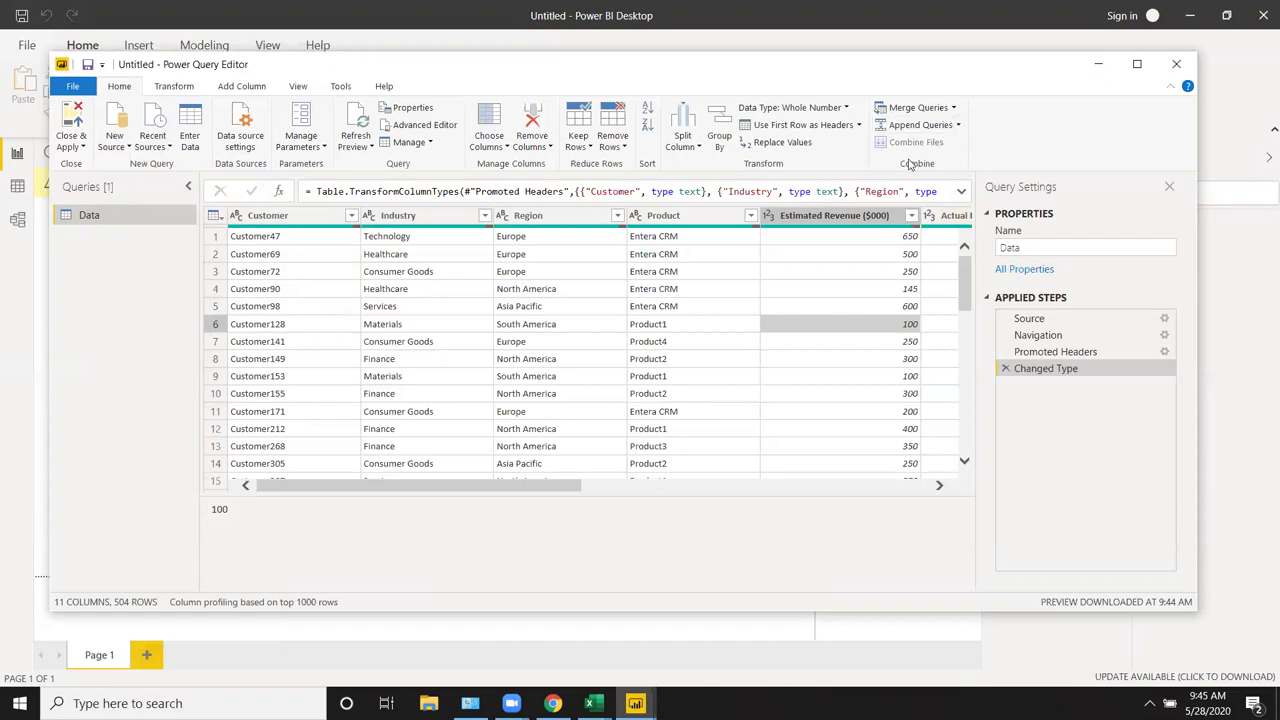
scroll(714, 266, down, 1)
scroll(629, 400, down, 2)
scroll(629, 400, down, 3)
scroll(630, 408, down, 4)
scroll(629, 408, down, 10)
scroll(629, 408, down, 10)
scroll(425, 302, down, 10)
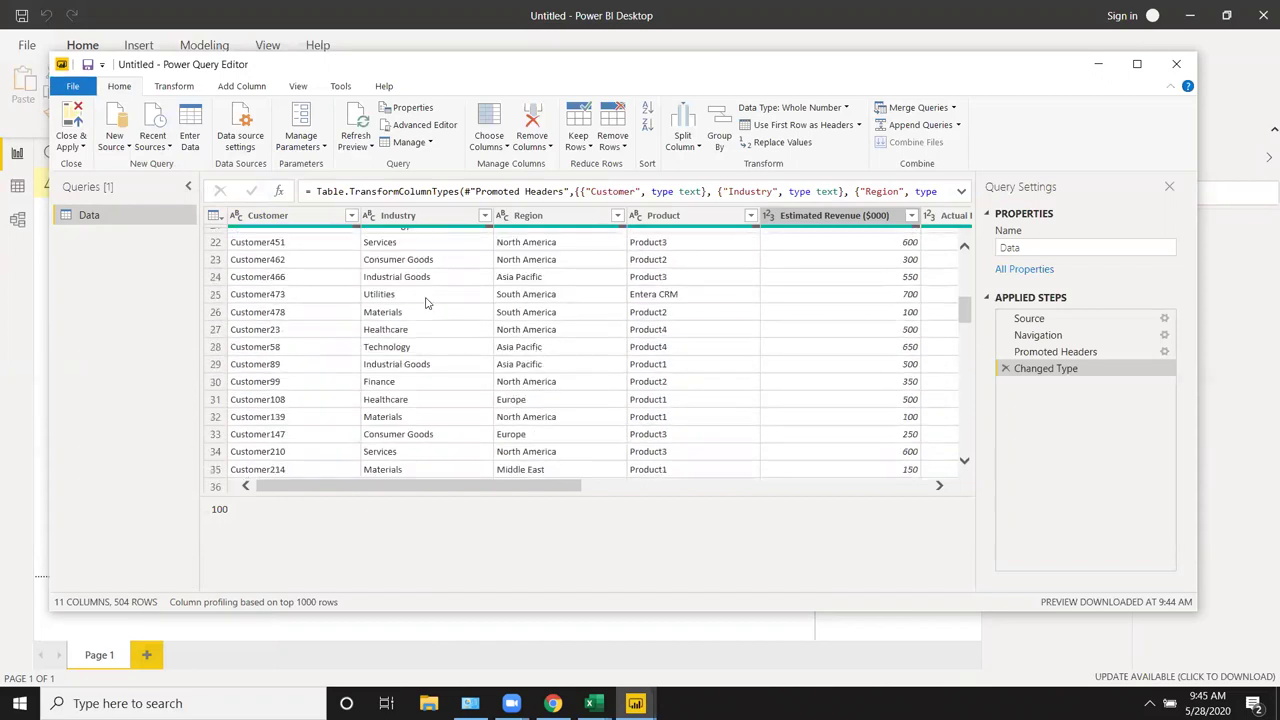
scroll(385, 270, up, 3)
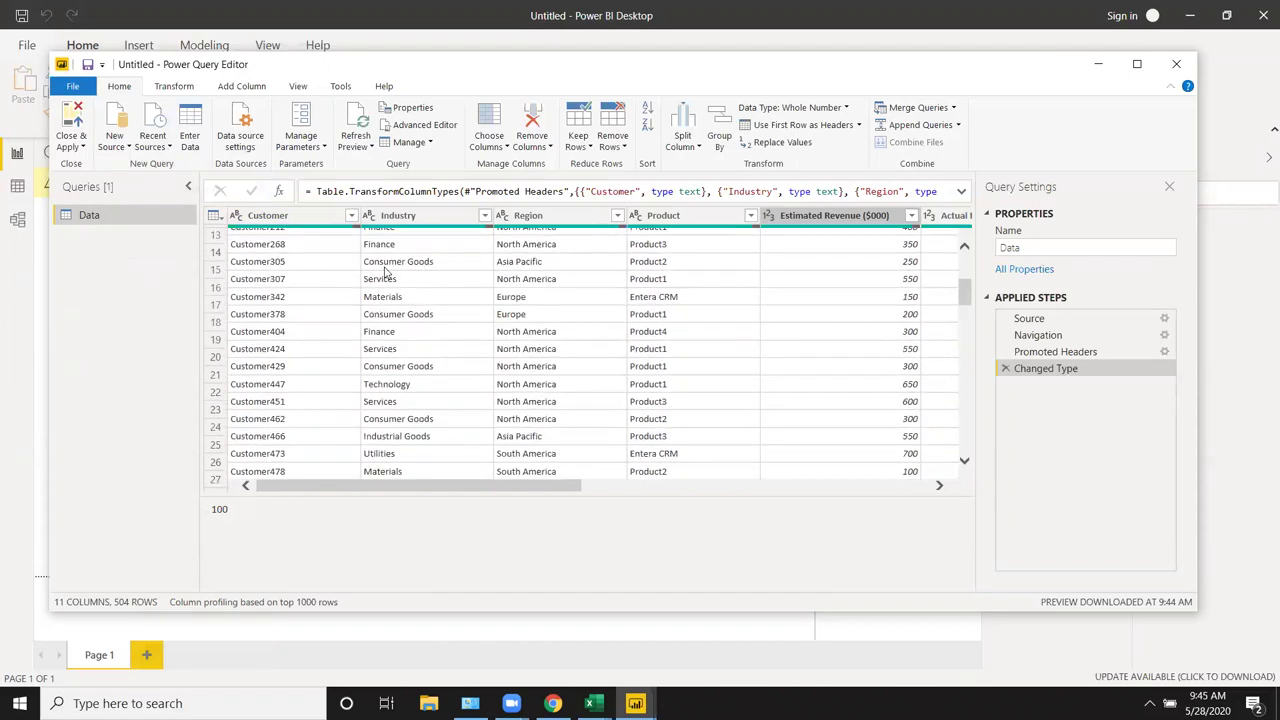
scroll(390, 285, up, 4)
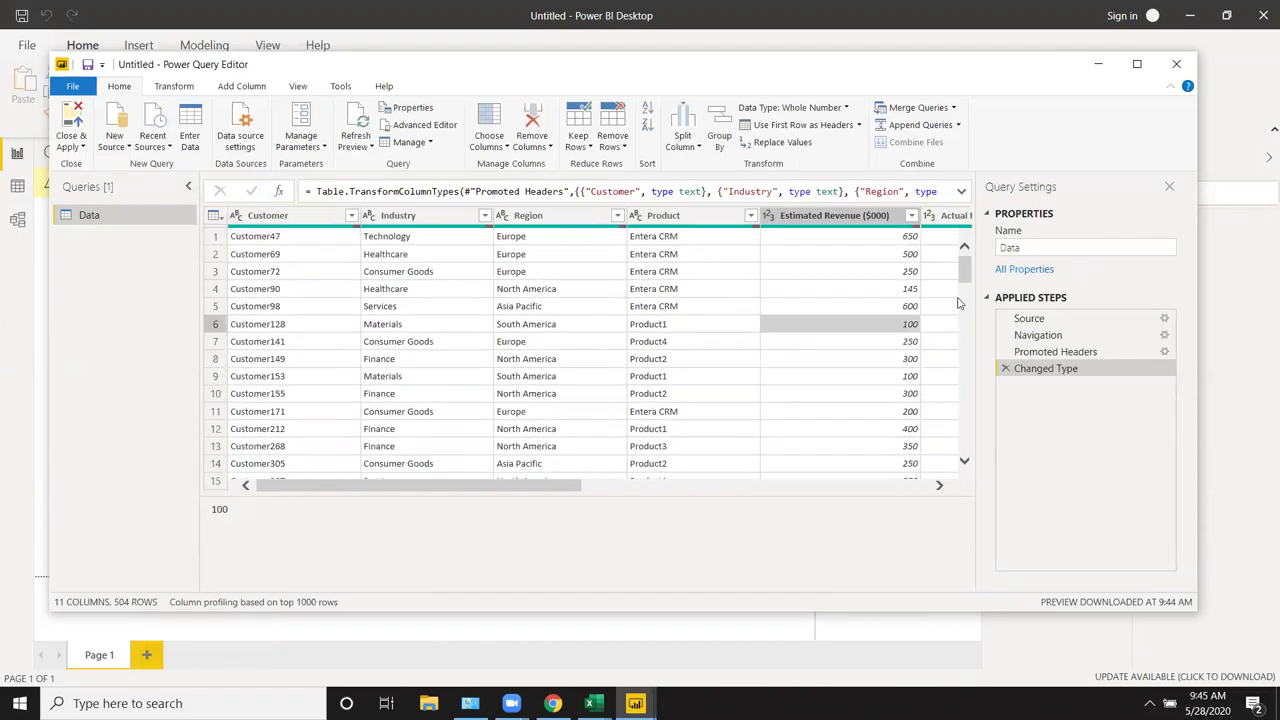
Delete the Changed Type, Promoted Headers and Navigation applied steps from the Data query
right_click(1082, 386)
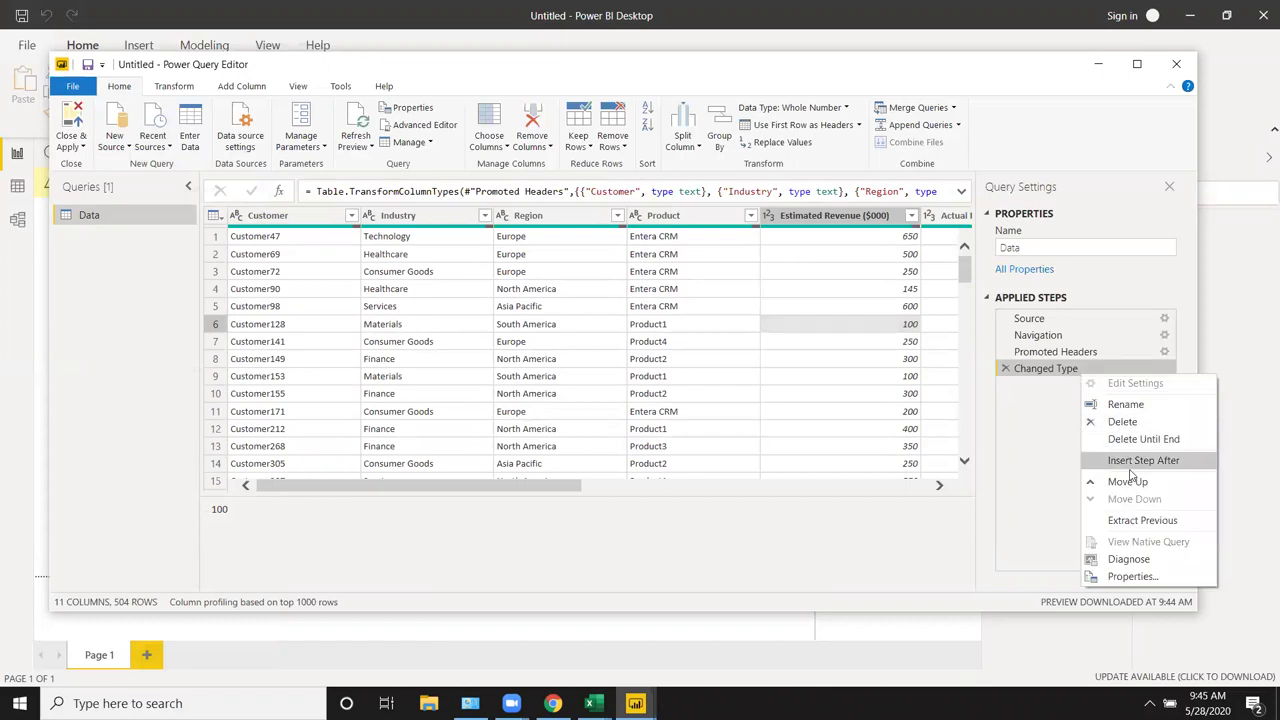
click(1122, 421)
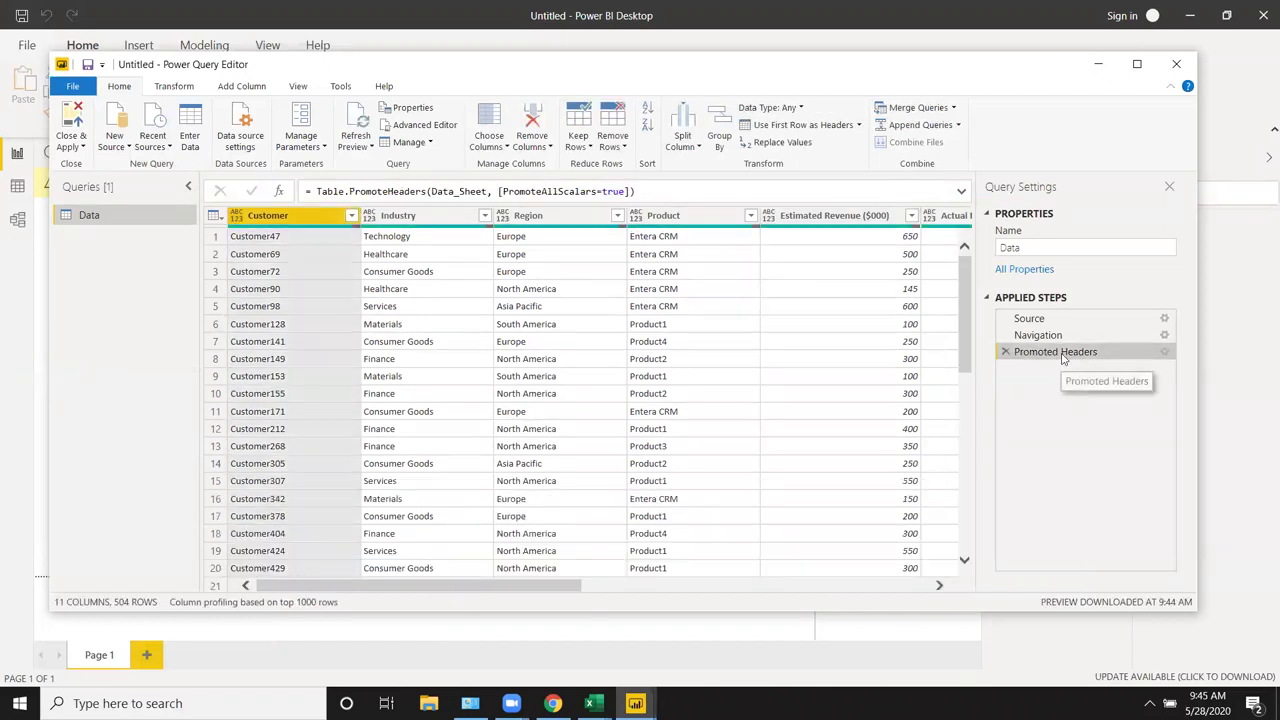
right_click(1062, 354)
click(1065, 403)
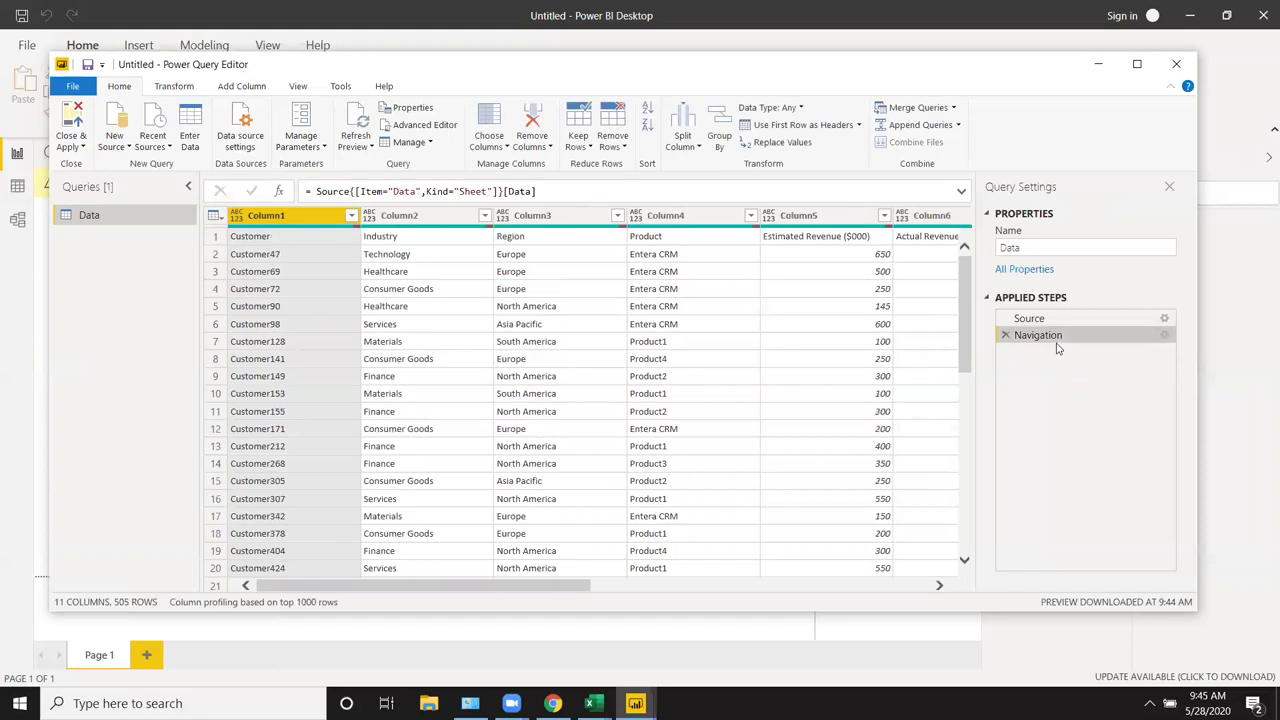
right_click(1058, 343)
click(1090, 391)
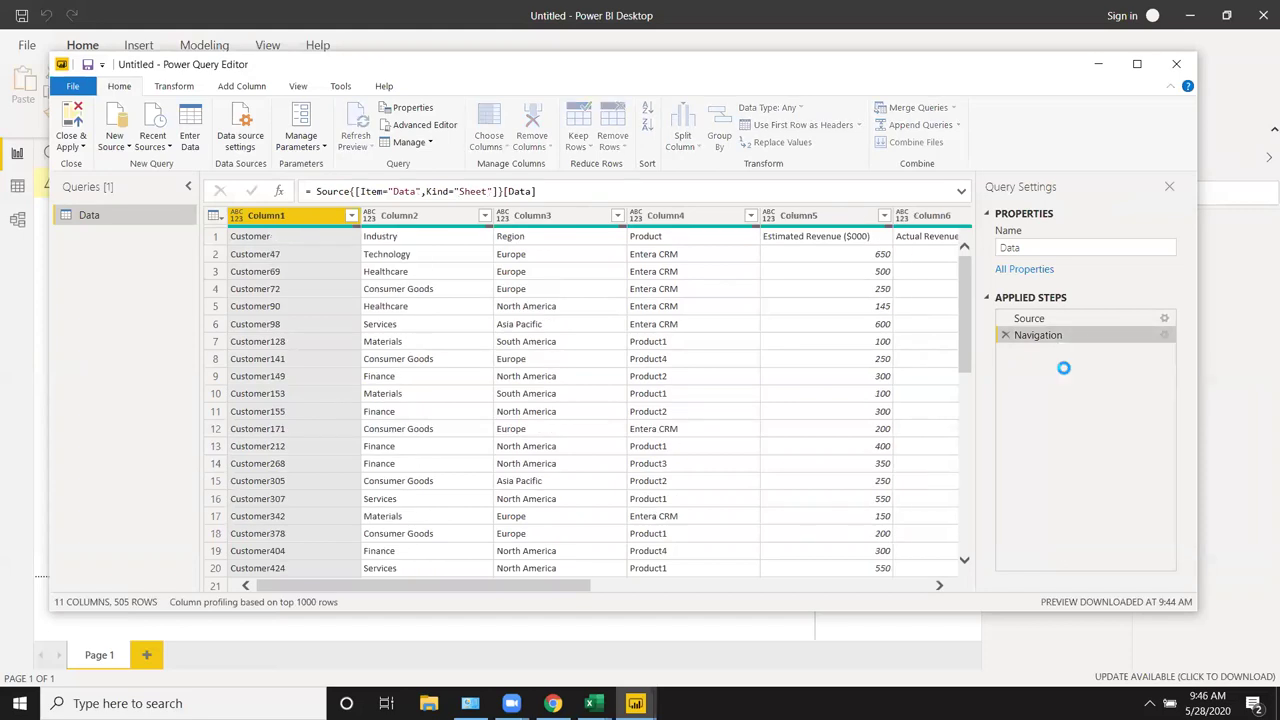
Leave the Source step alone and delete the entire Data query, confirming the removal
right_click(1053, 322)
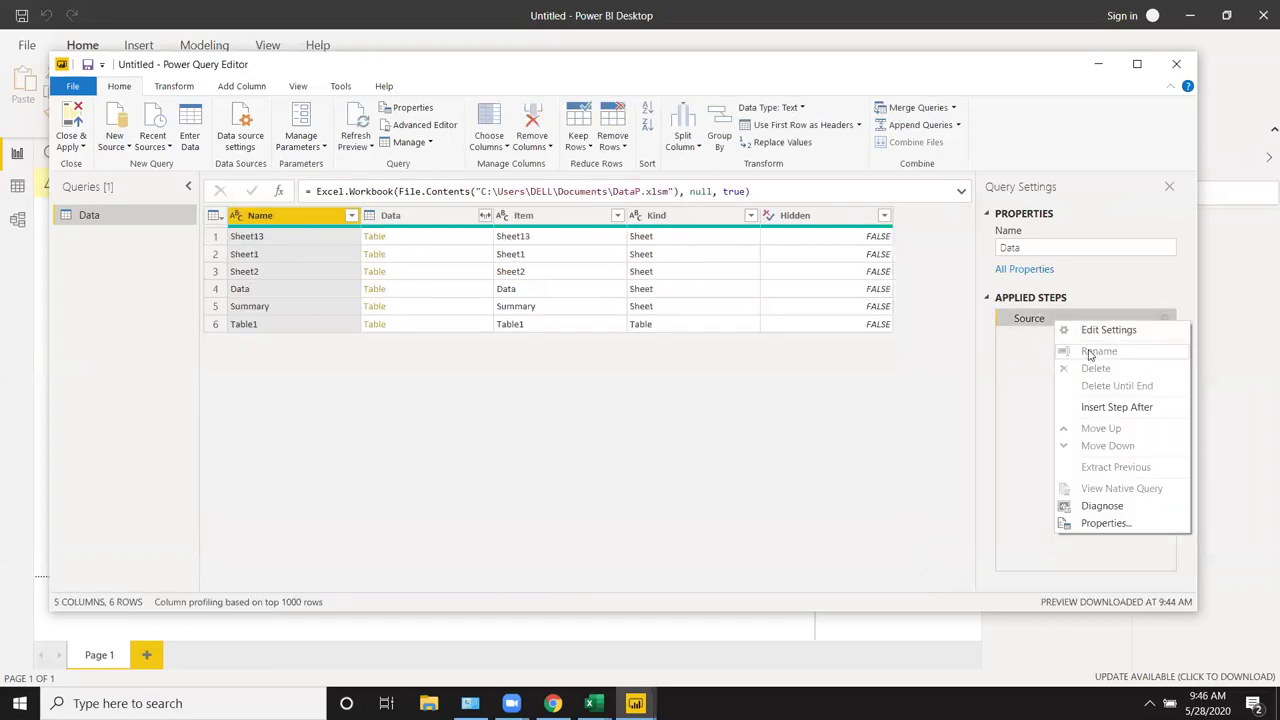
click(1008, 386)
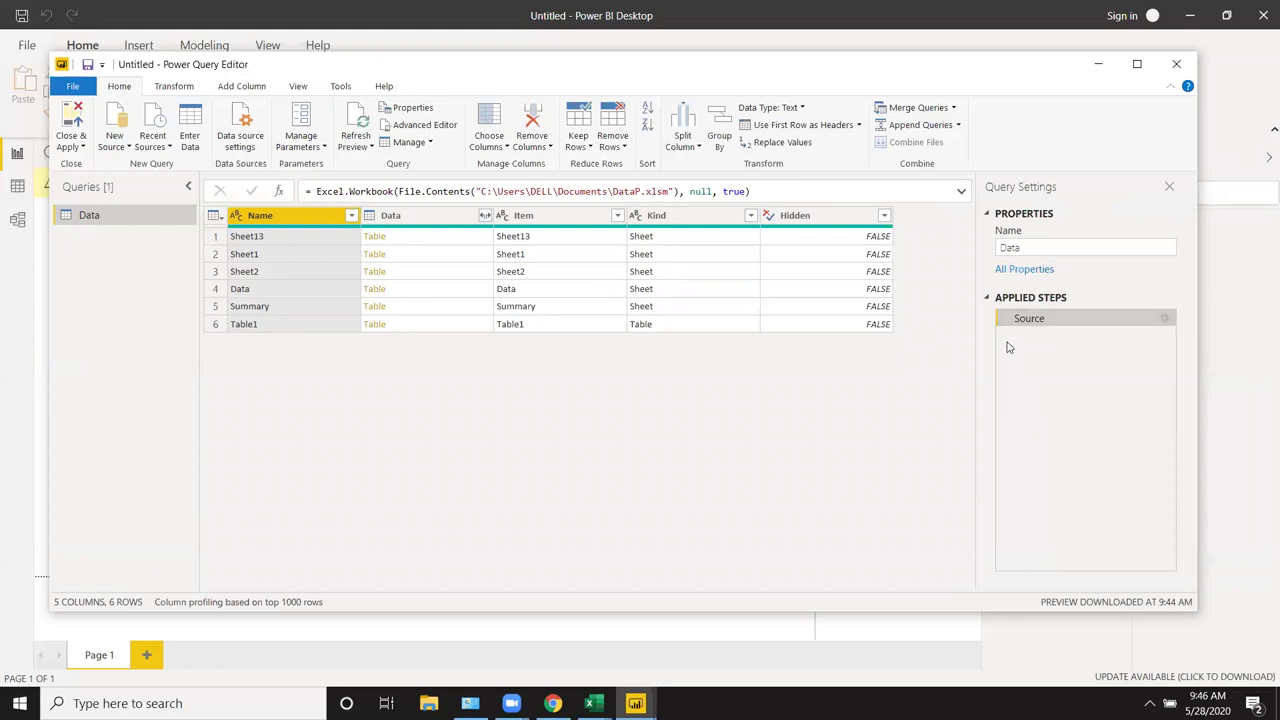
right_click(1021, 328)
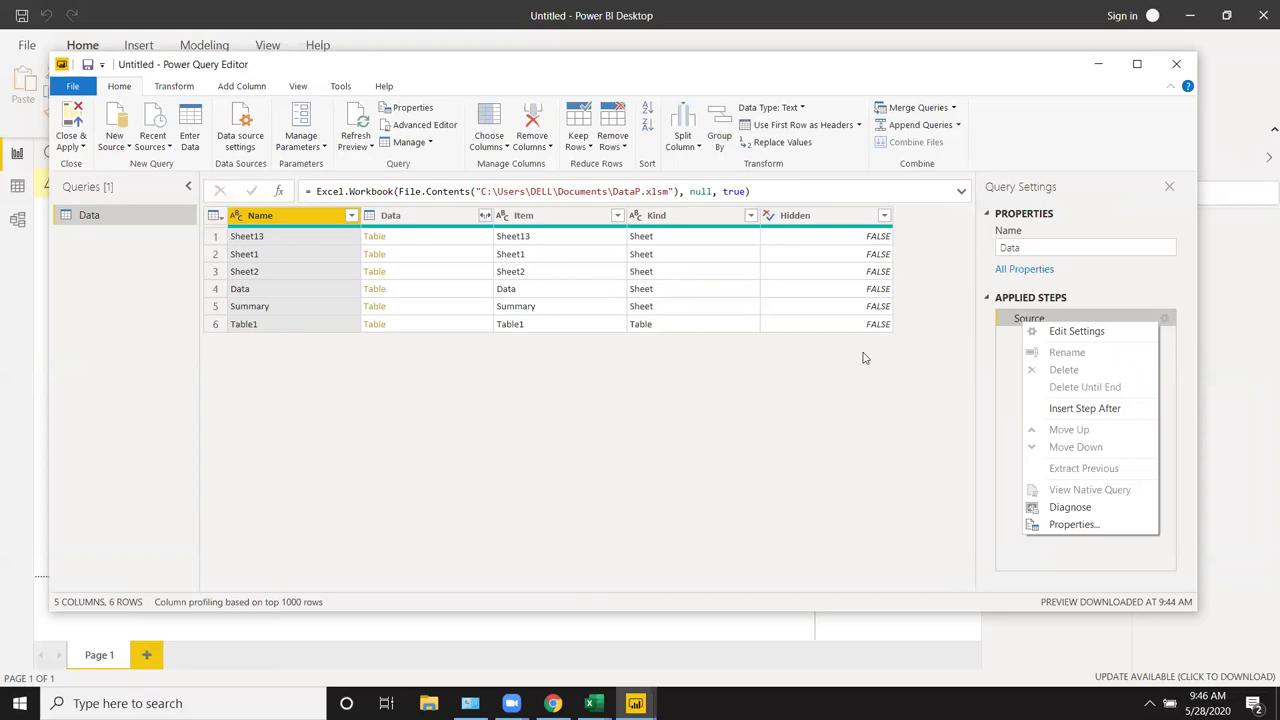
click(590, 395)
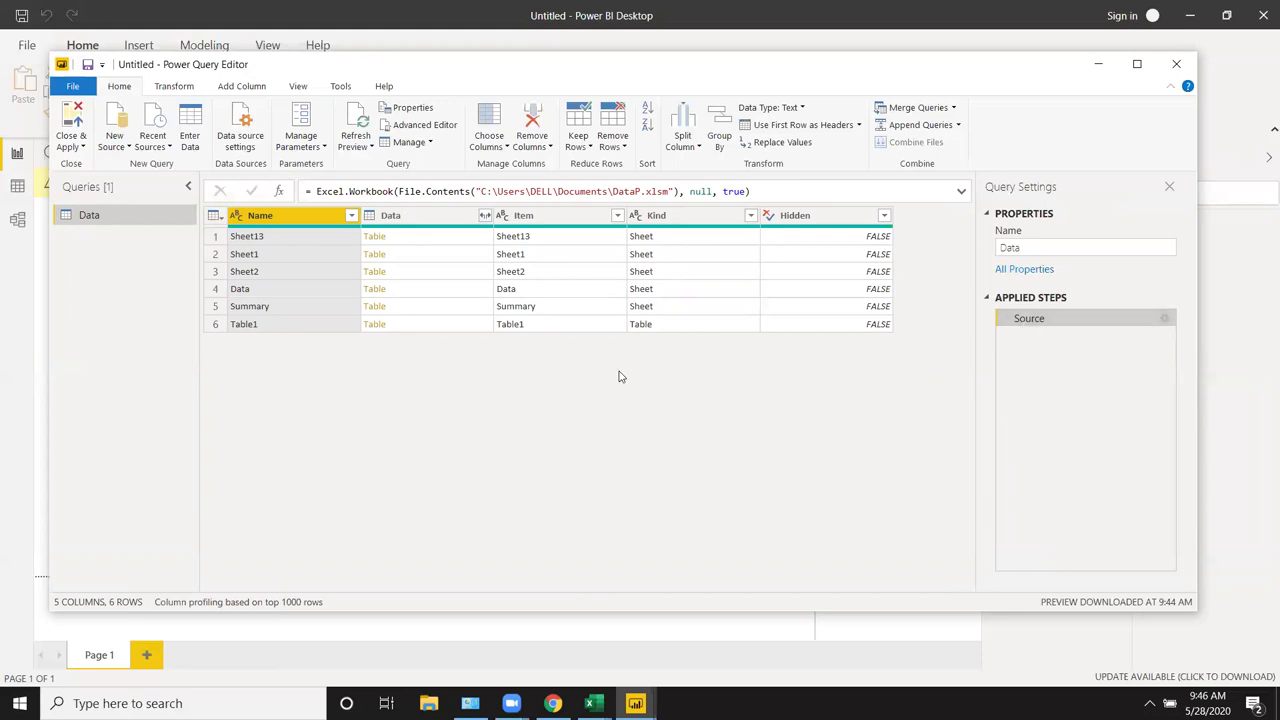
right_click(130, 222)
click(183, 267)
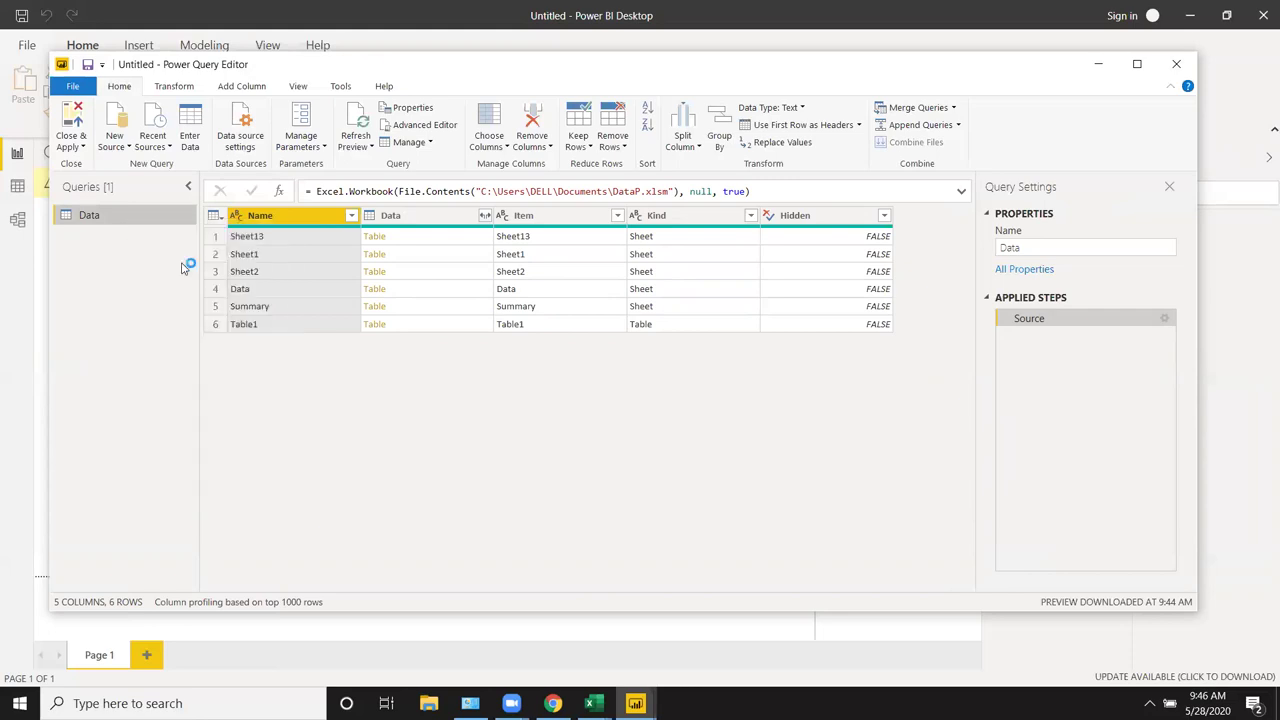
click(705, 376)
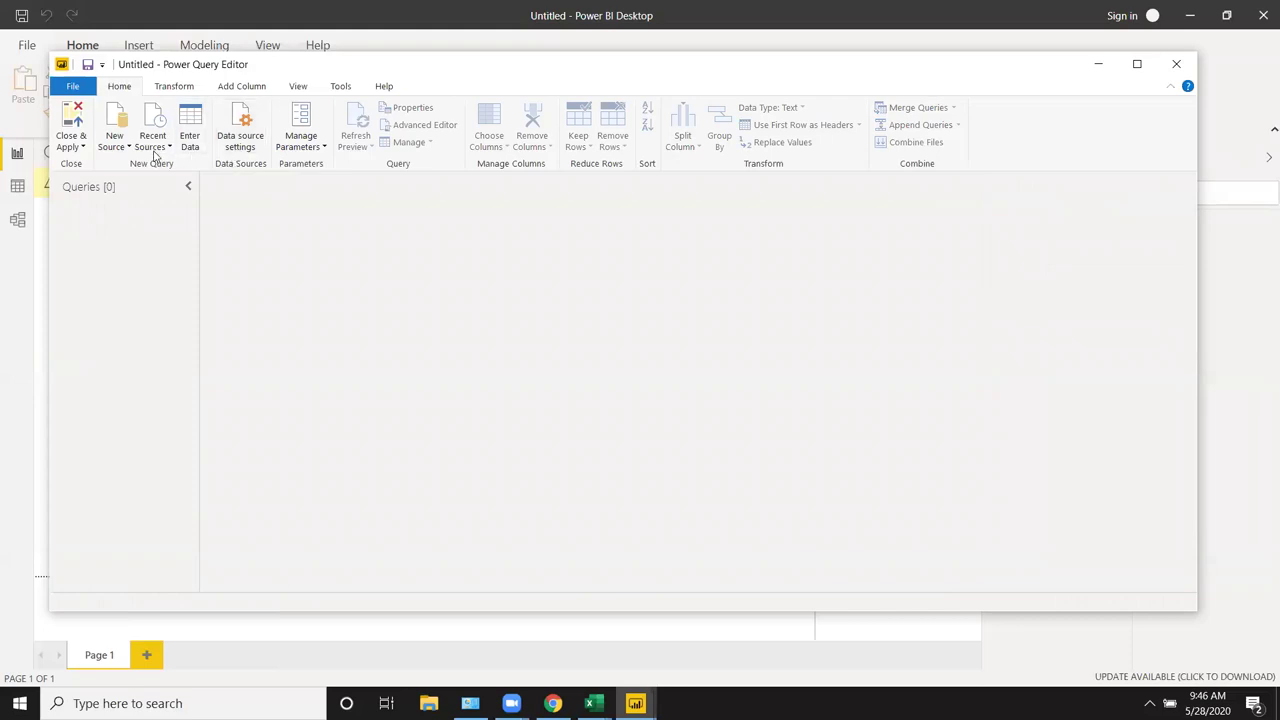
Import the D2 and Data sheets from Desktop\MF\Data\DT\7.xlsx as new Excel queries
click(114, 153)
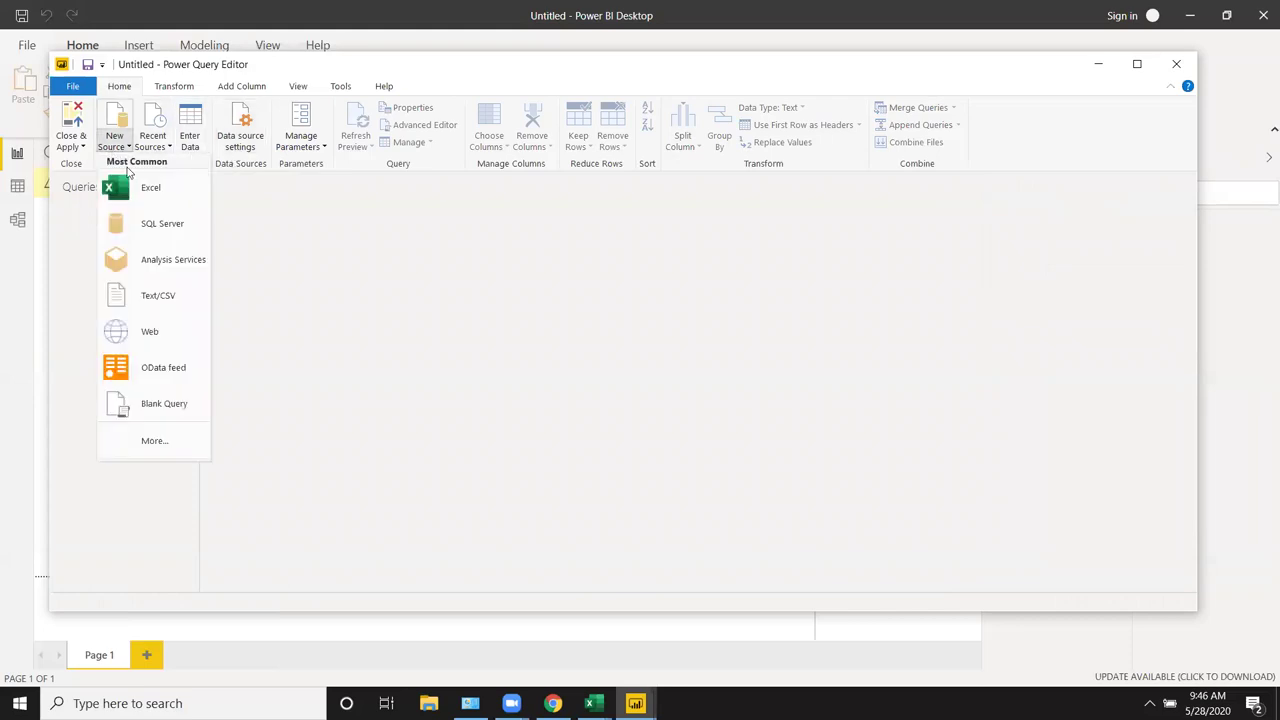
click(131, 188)
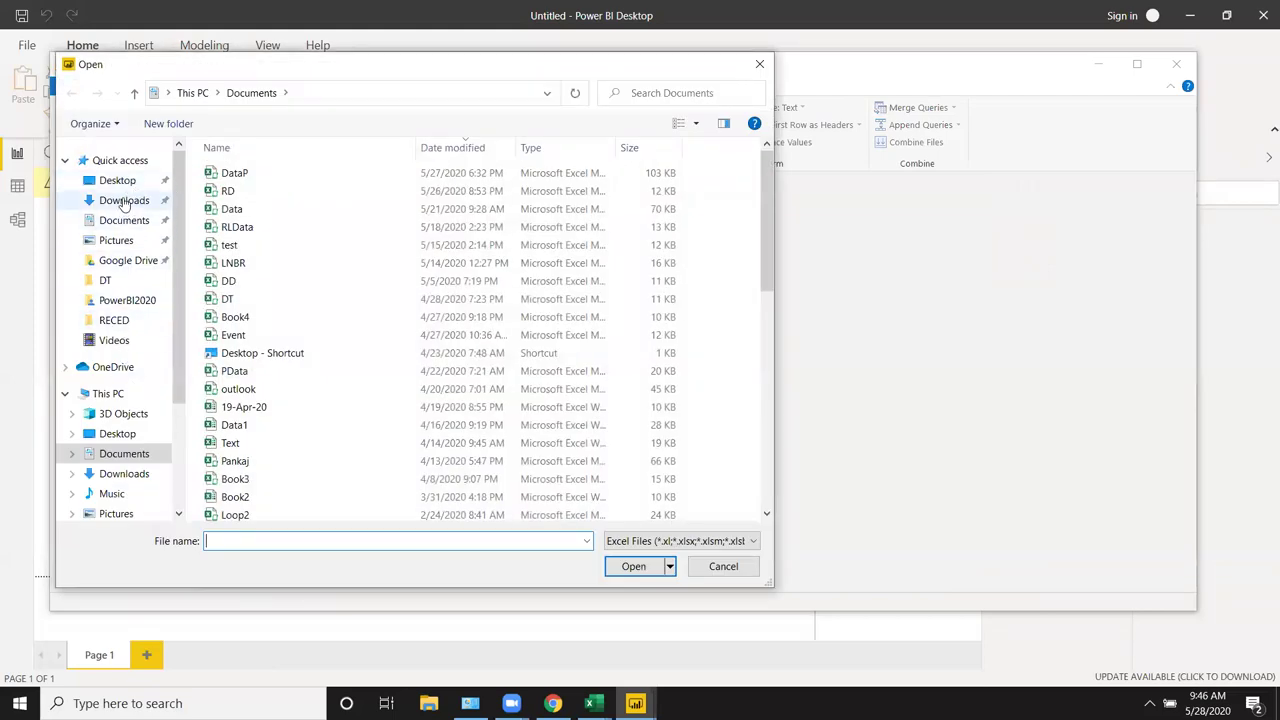
click(117, 180)
double_click(231, 173)
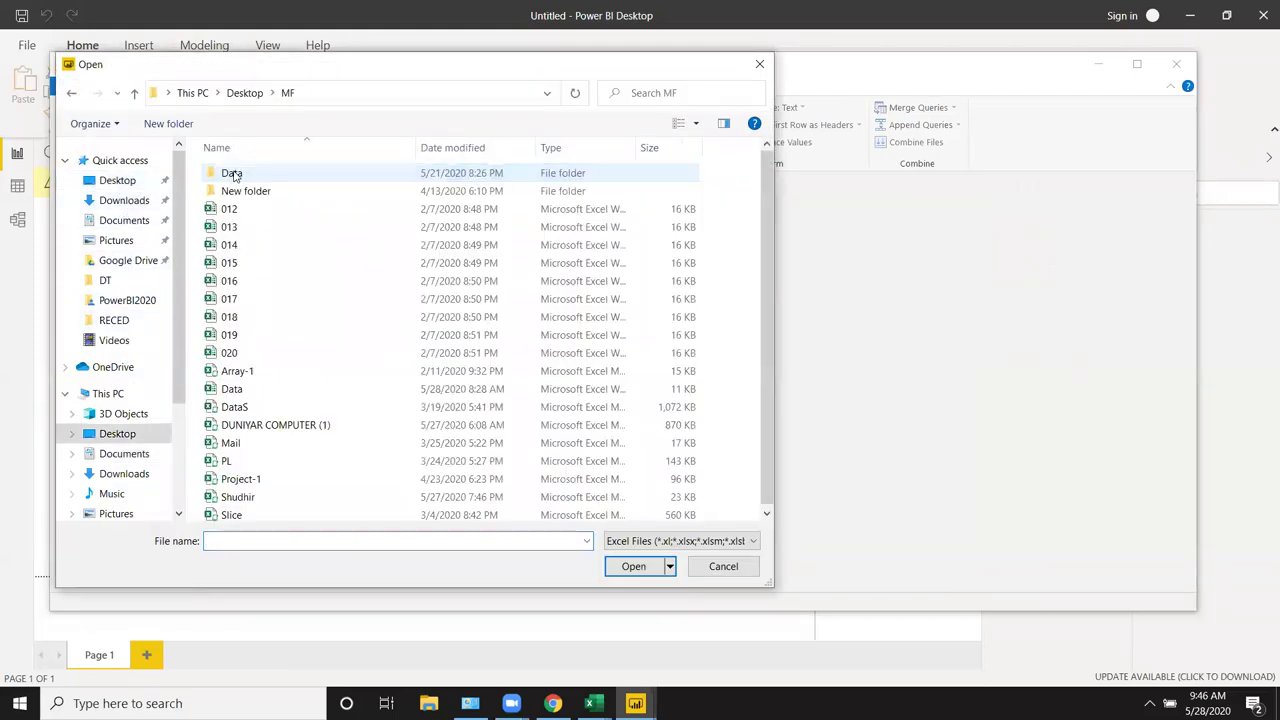
double_click(232, 174)
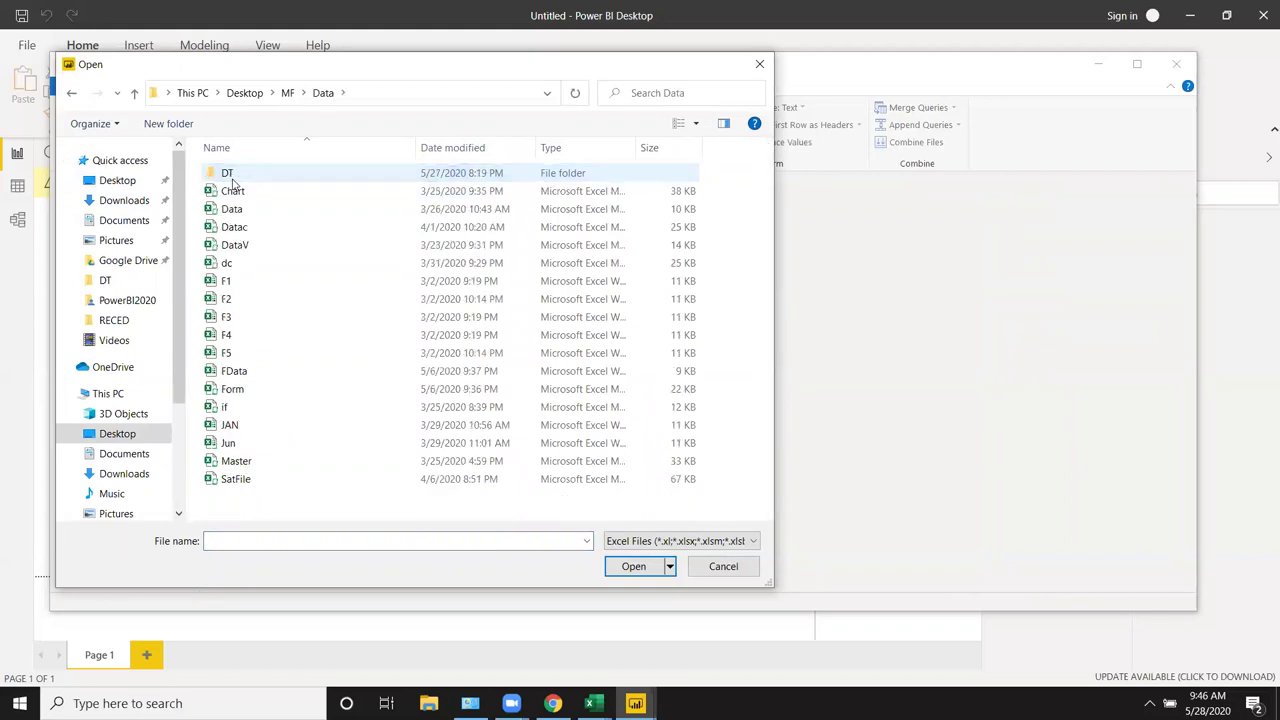
double_click(229, 175)
click(240, 280)
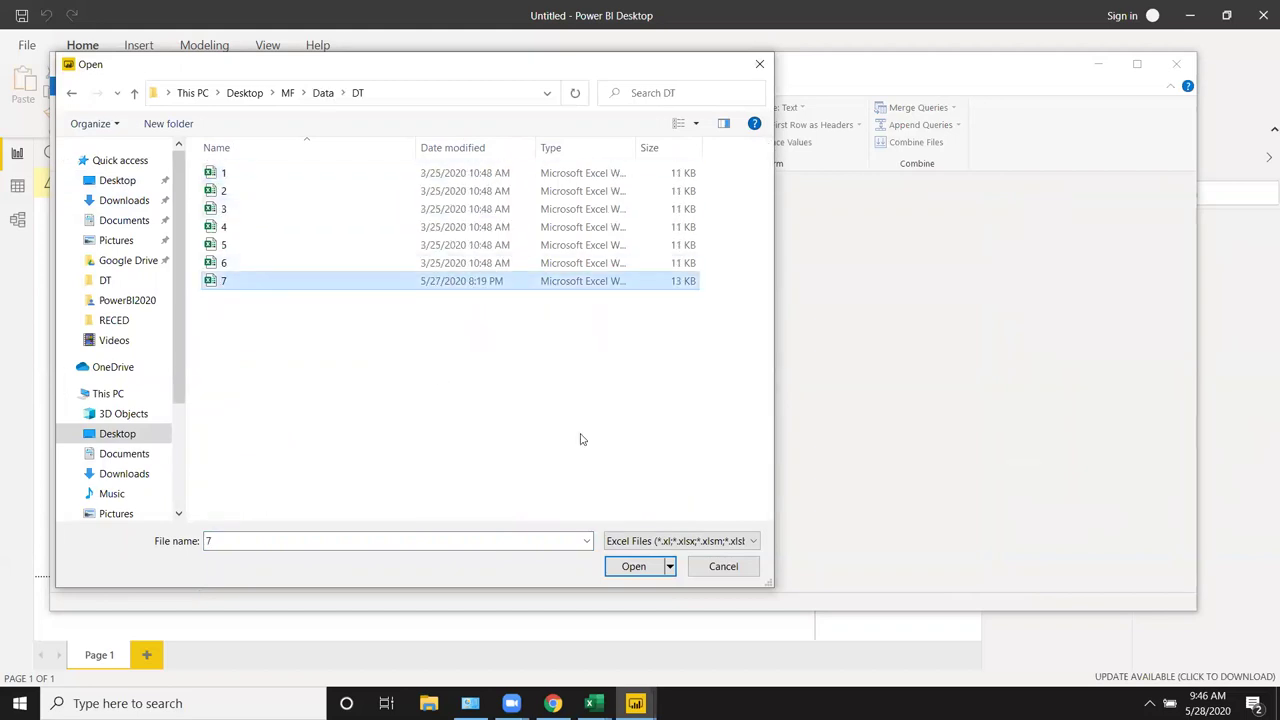
click(633, 566)
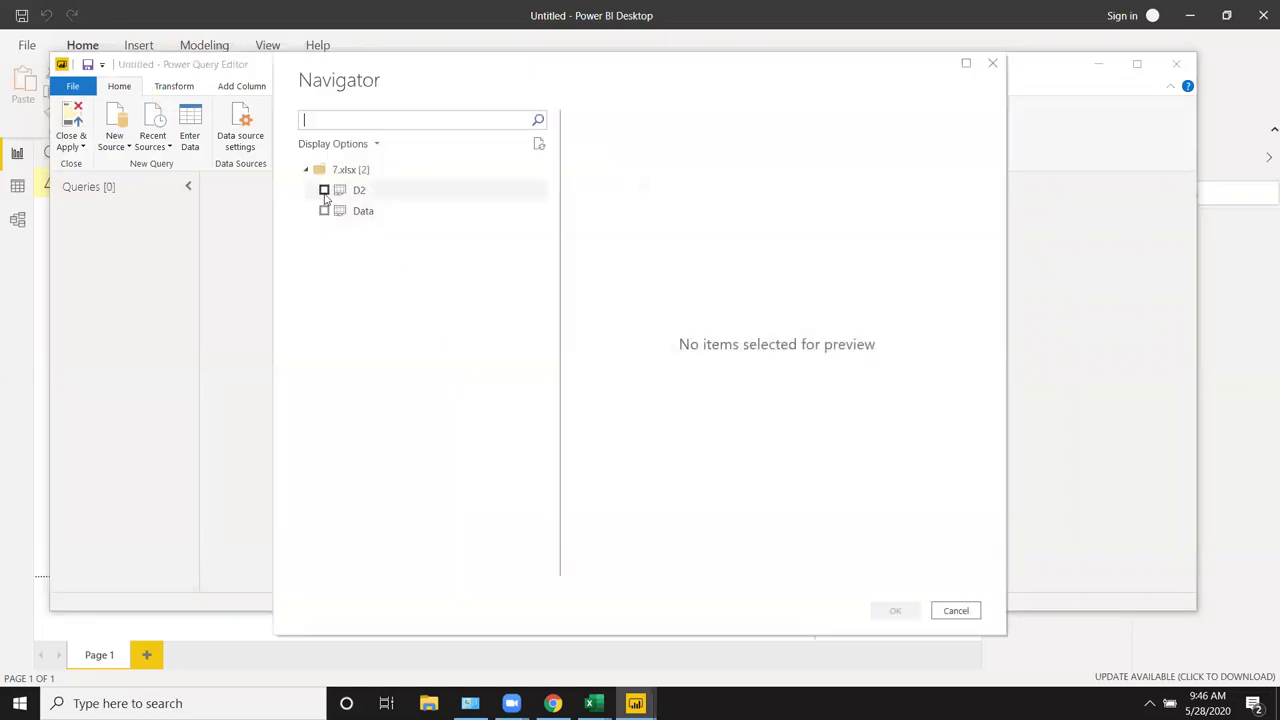
click(324, 190)
click(324, 211)
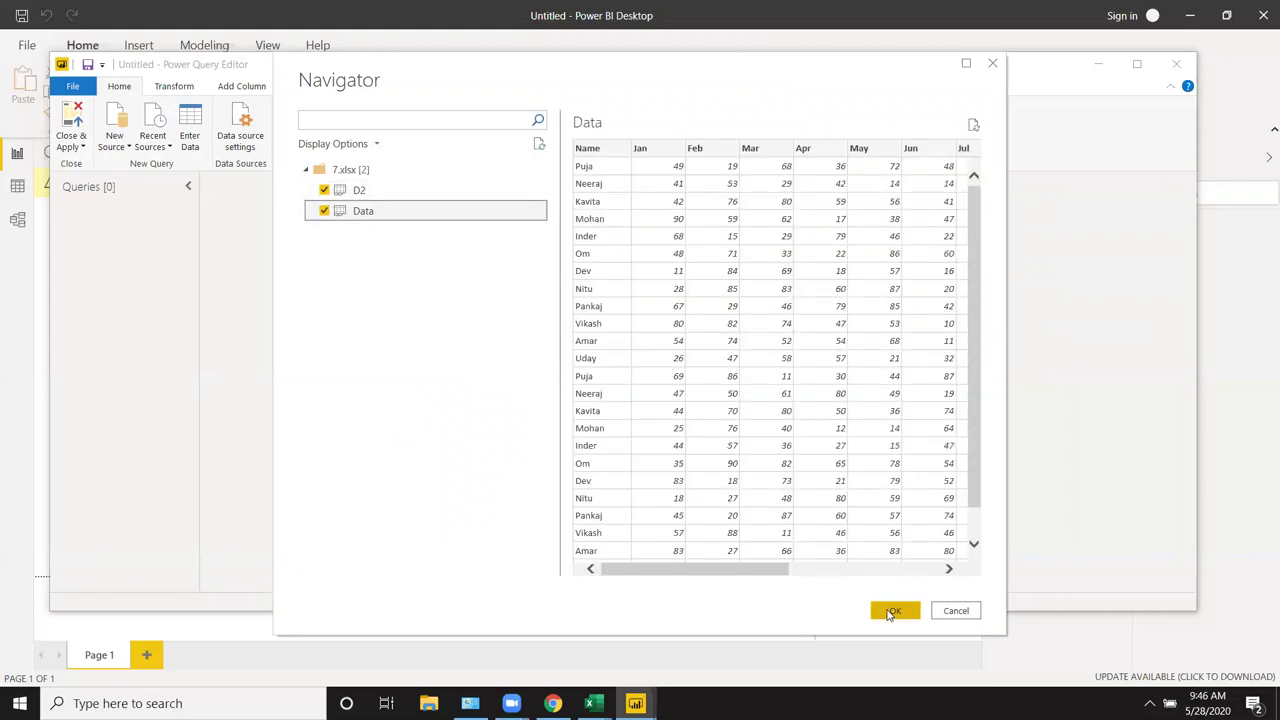
click(892, 611)
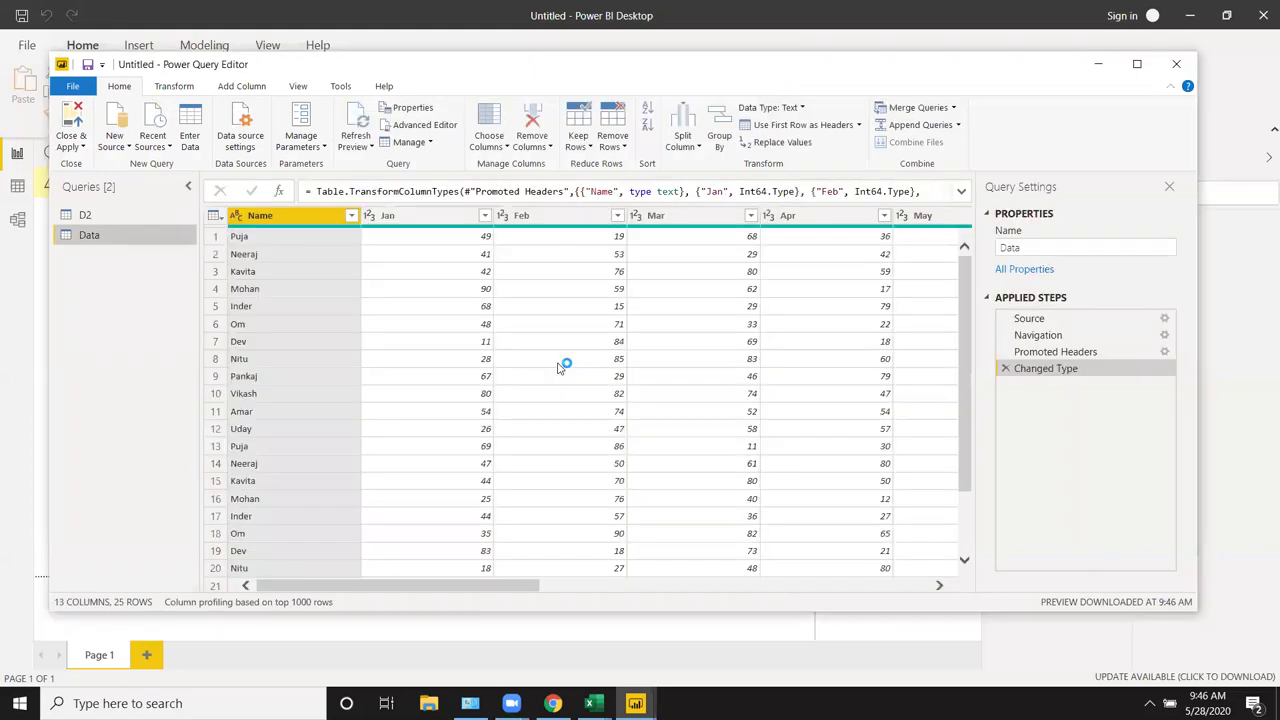
click(127, 218)
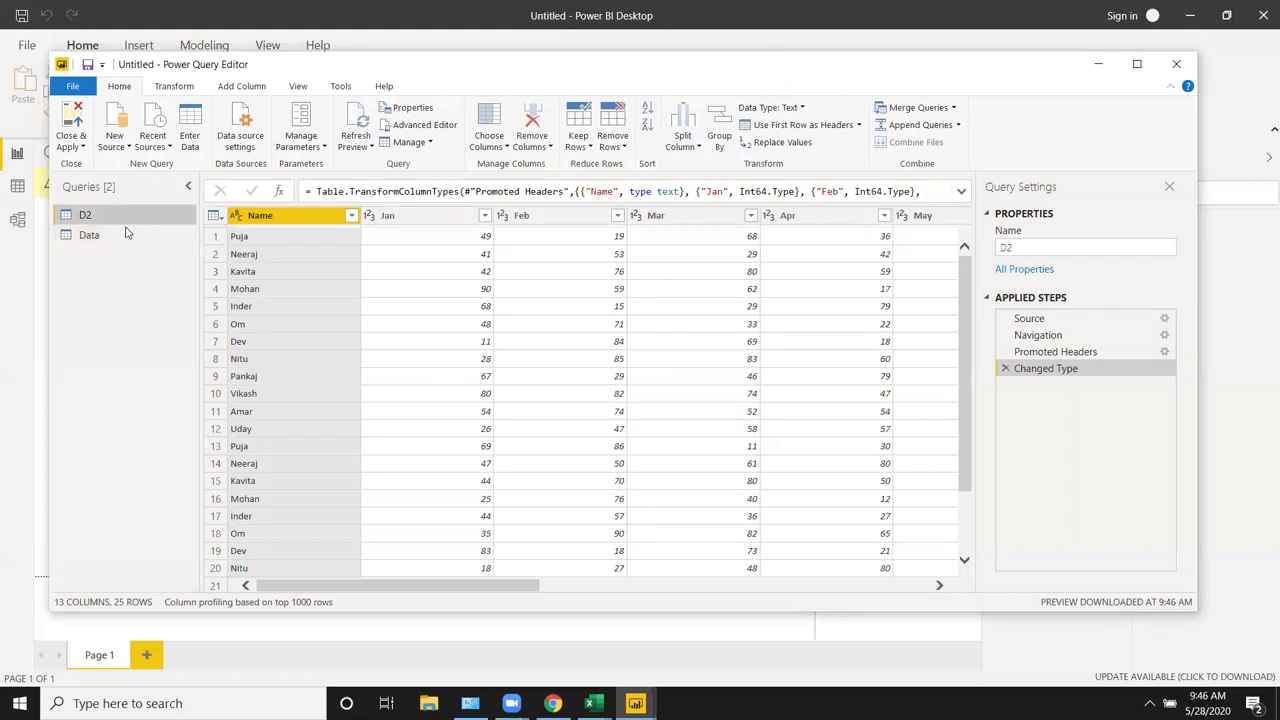
click(127, 239)
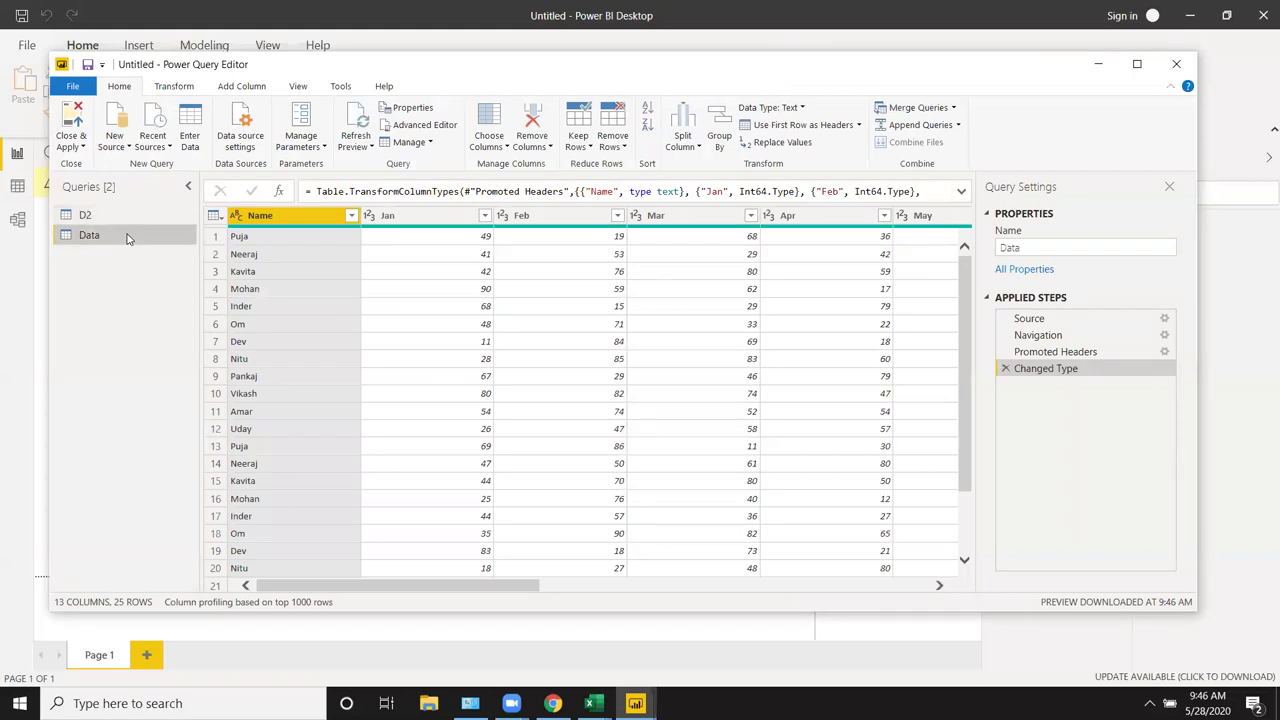
click(128, 220)
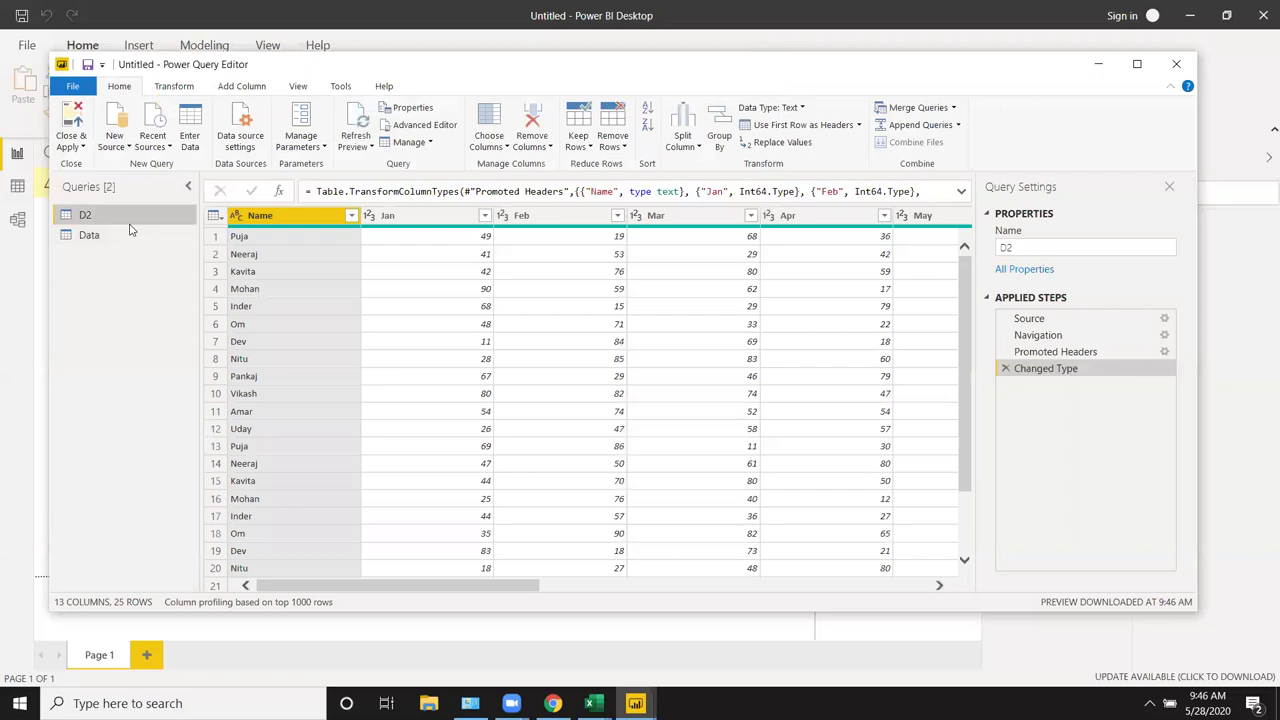
click(129, 240)
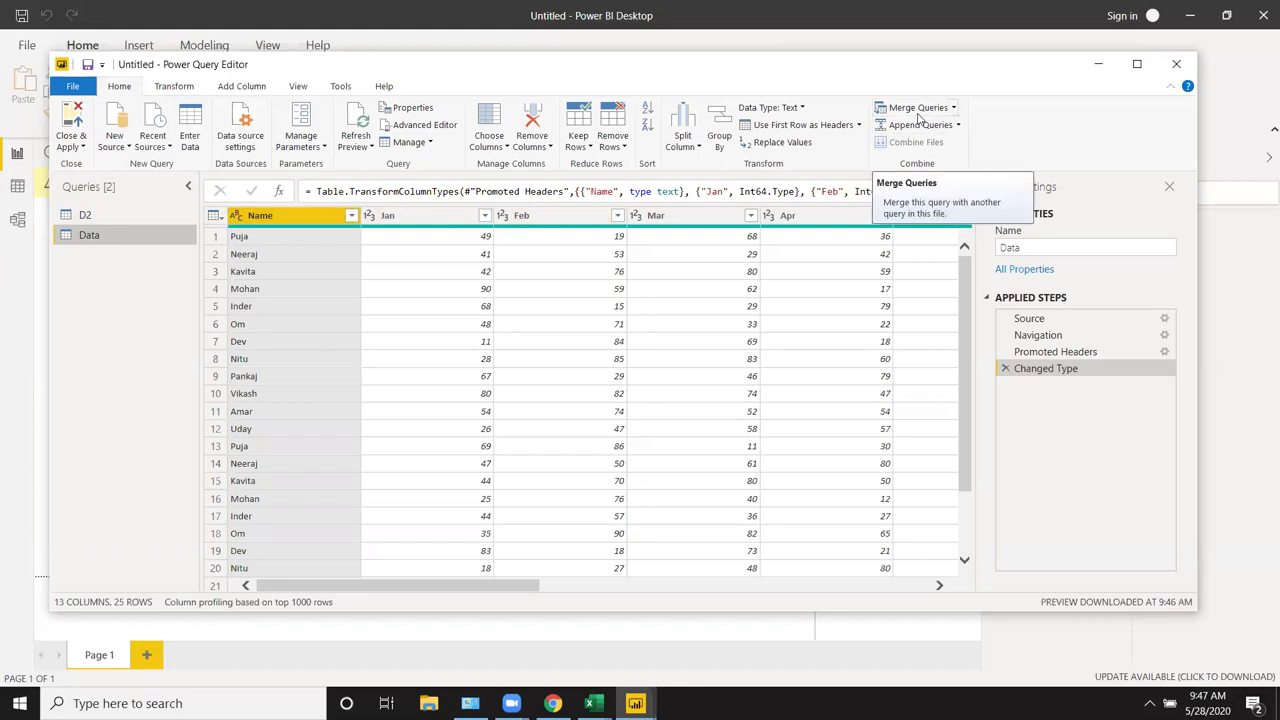
Check the Merge Queries options, then bring up the Append dialog for the Data query
click(954, 108)
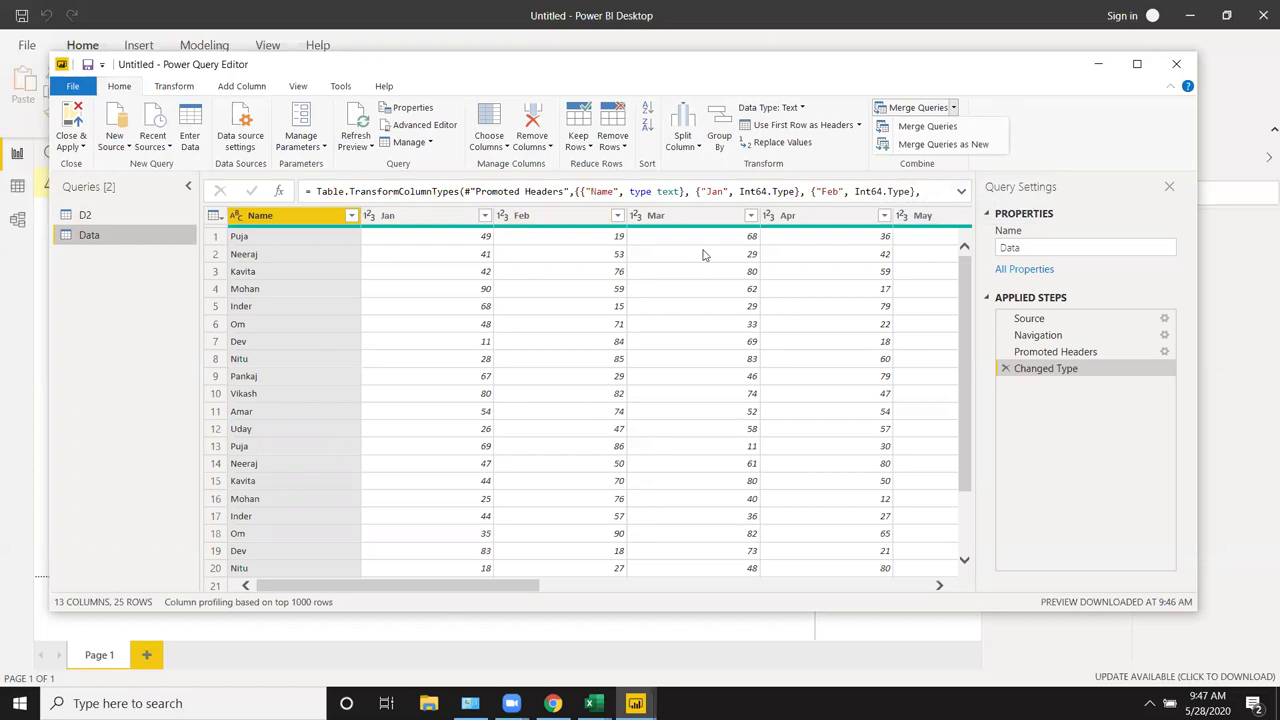
click(1040, 107)
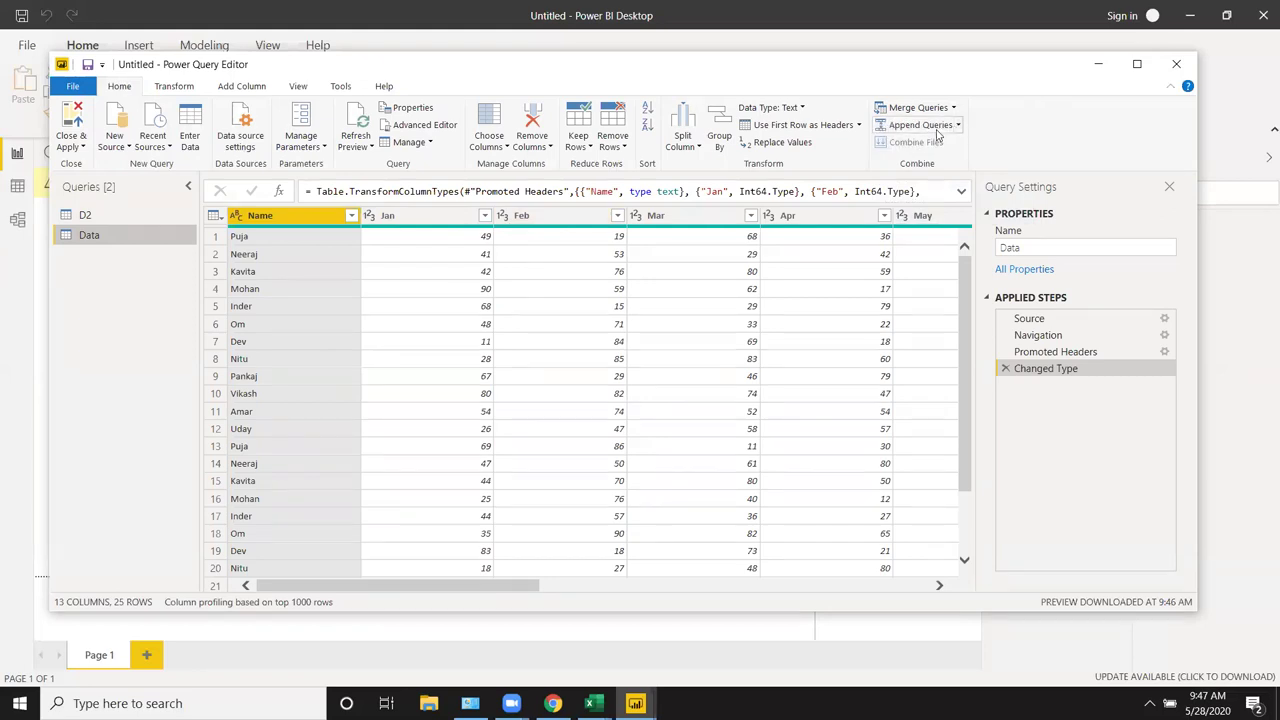
click(920, 125)
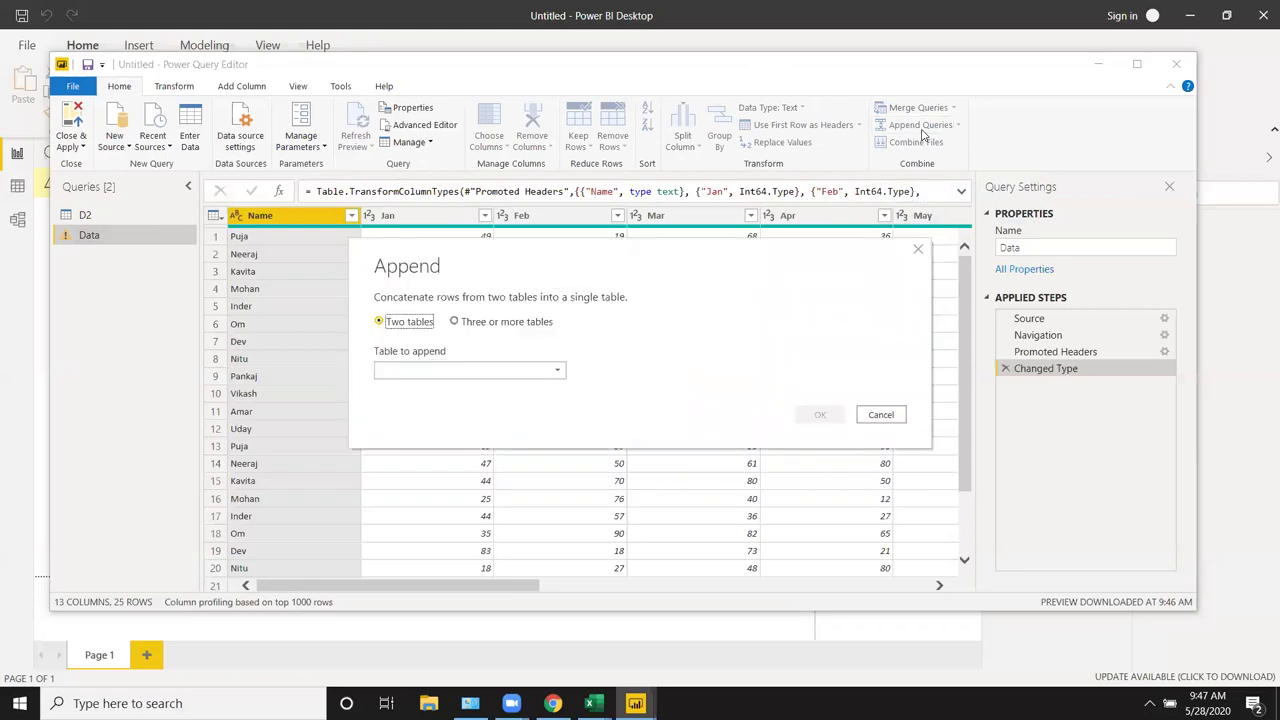
Append D2 to Data using the three-or-more-tables option, bringing Data to 50 rows
click(505, 321)
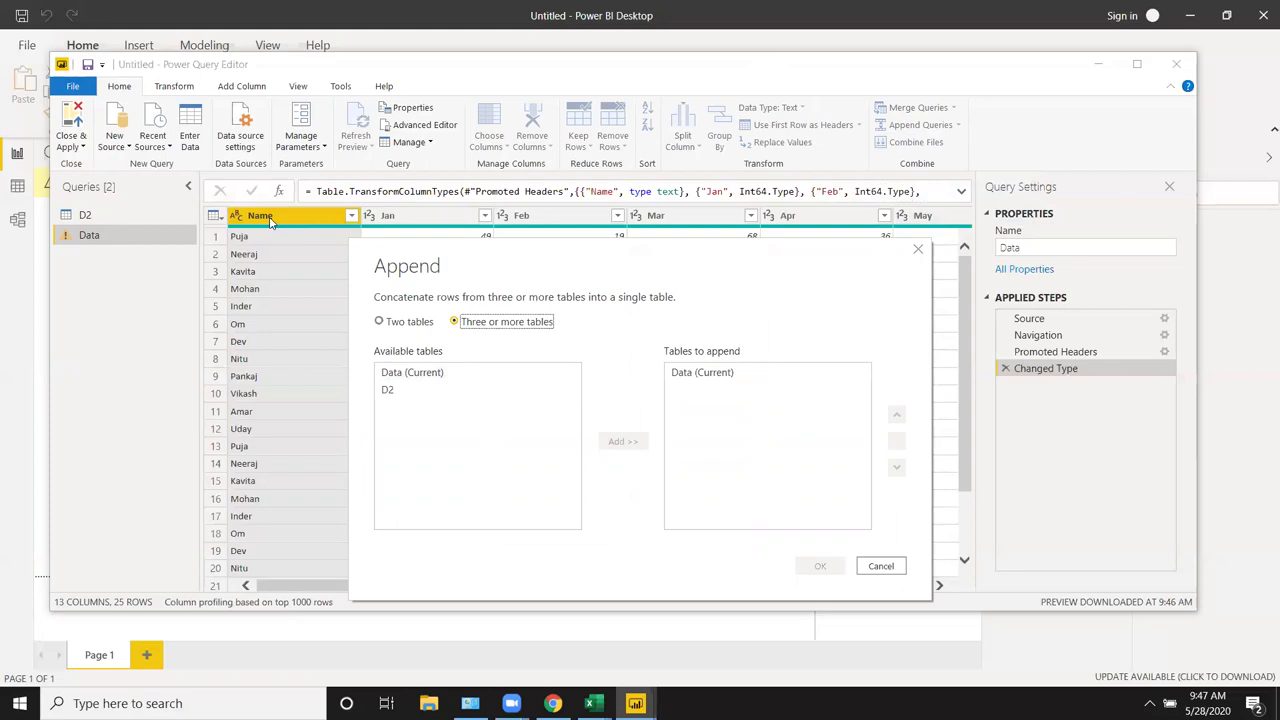
click(387, 389)
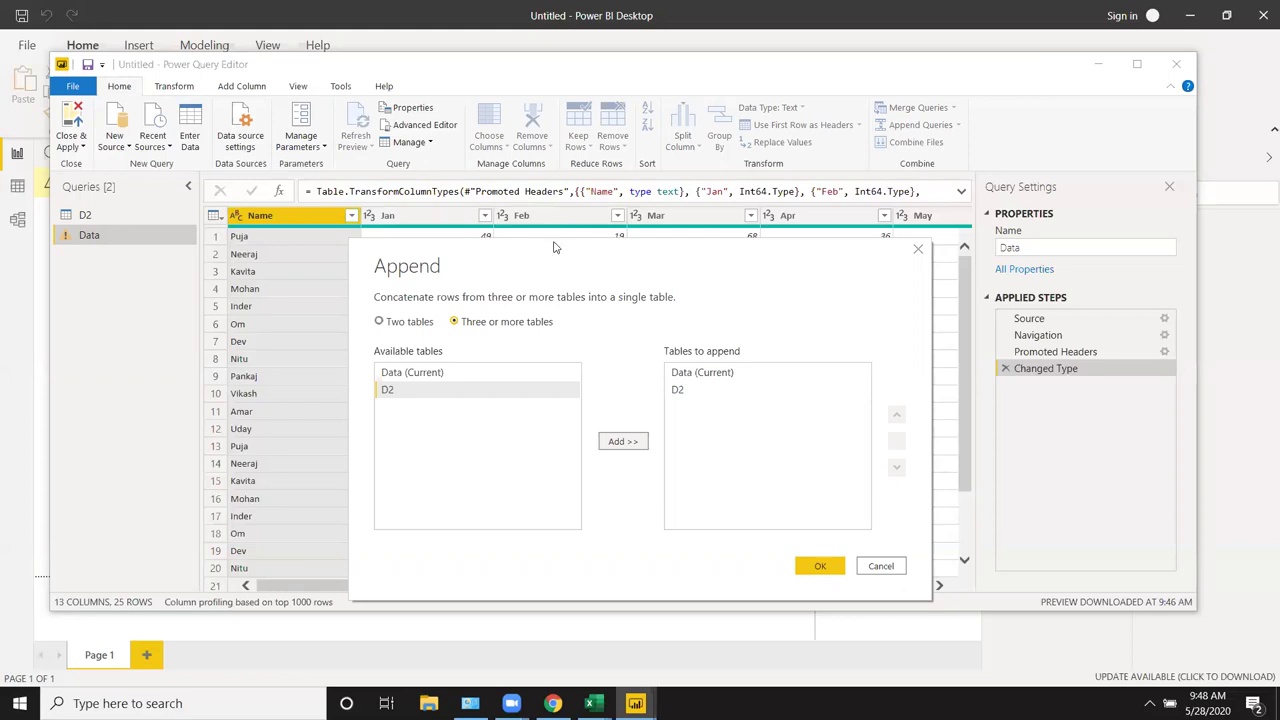
click(819, 569)
click(815, 566)
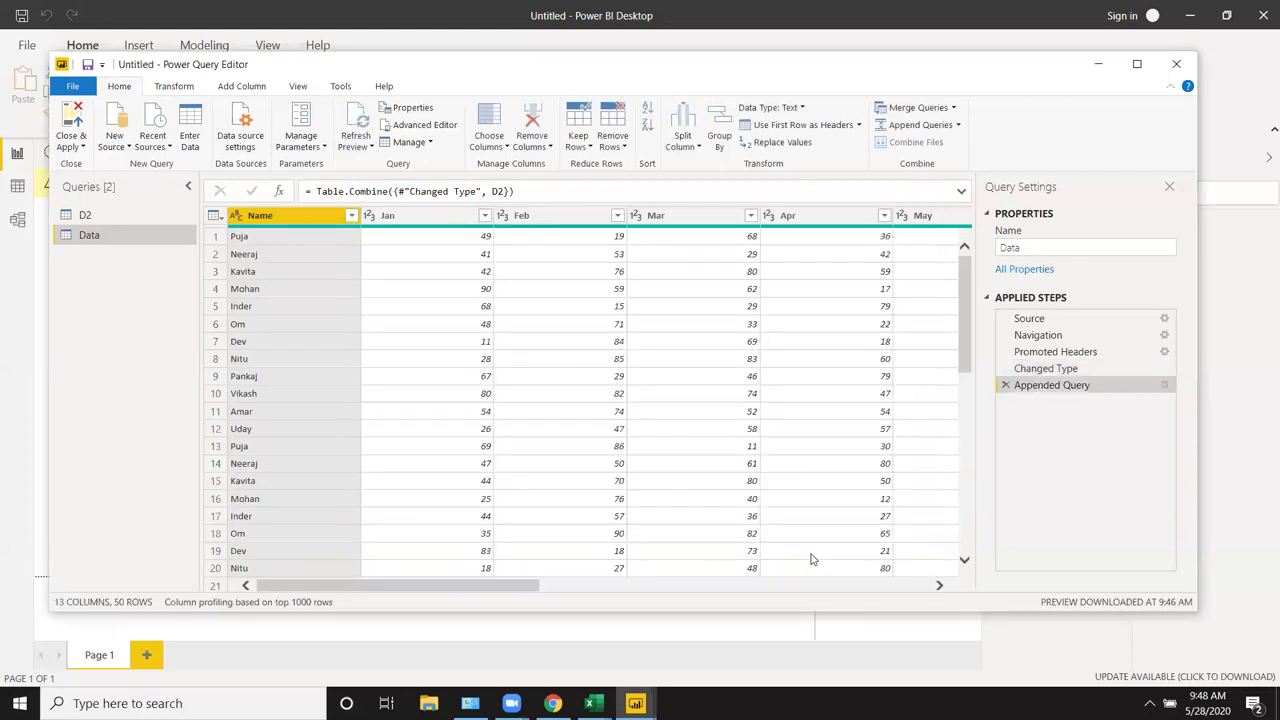
Remove the Appended Query step so Data ends at Changed Type with 25 rows
click(437, 306)
scroll(625, 322, down, 4)
scroll(631, 320, down, 4)
scroll(631, 320, up, 3)
scroll(631, 320, up, 1)
scroll(631, 320, up, 1)
scroll(631, 320, up, 3)
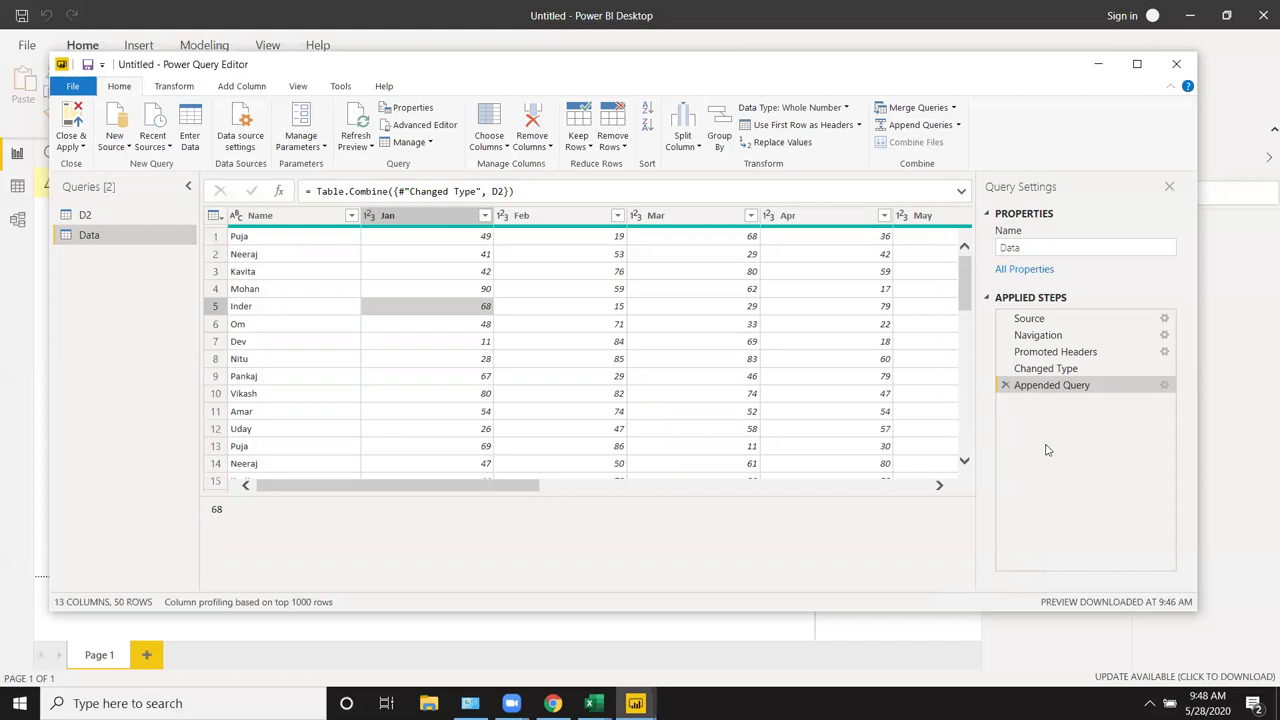
right_click(1064, 385)
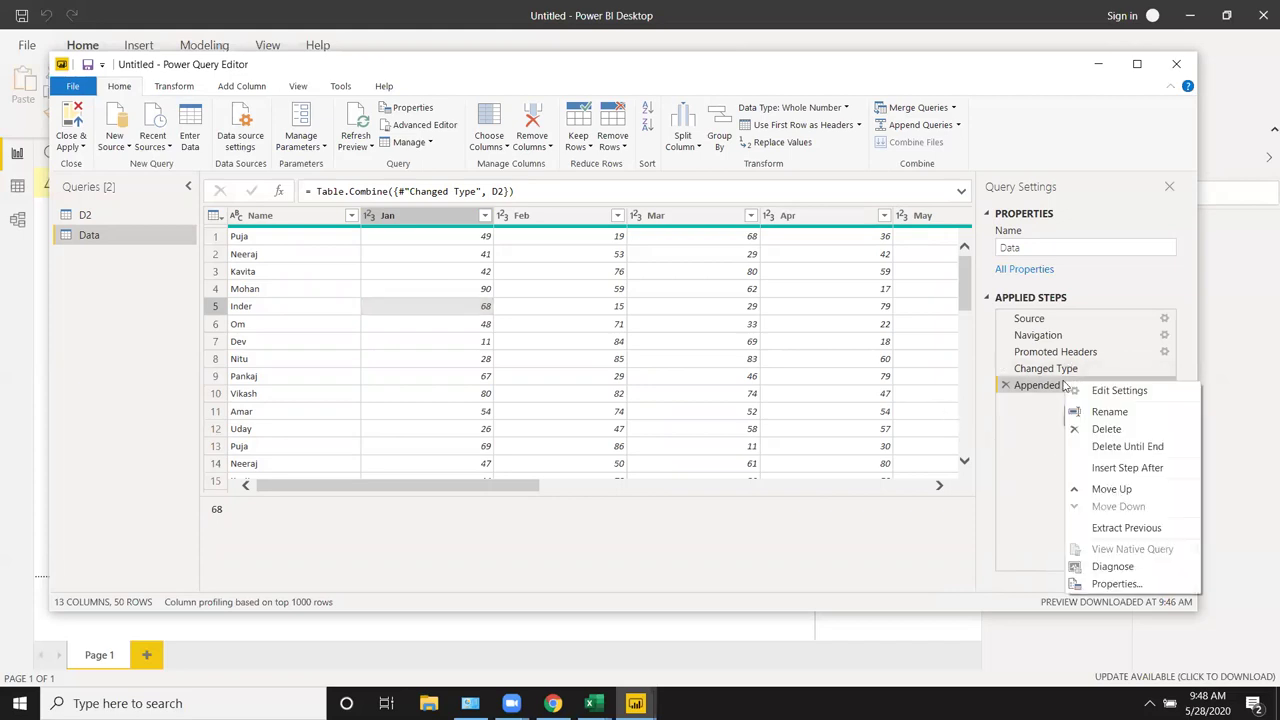
click(1104, 429)
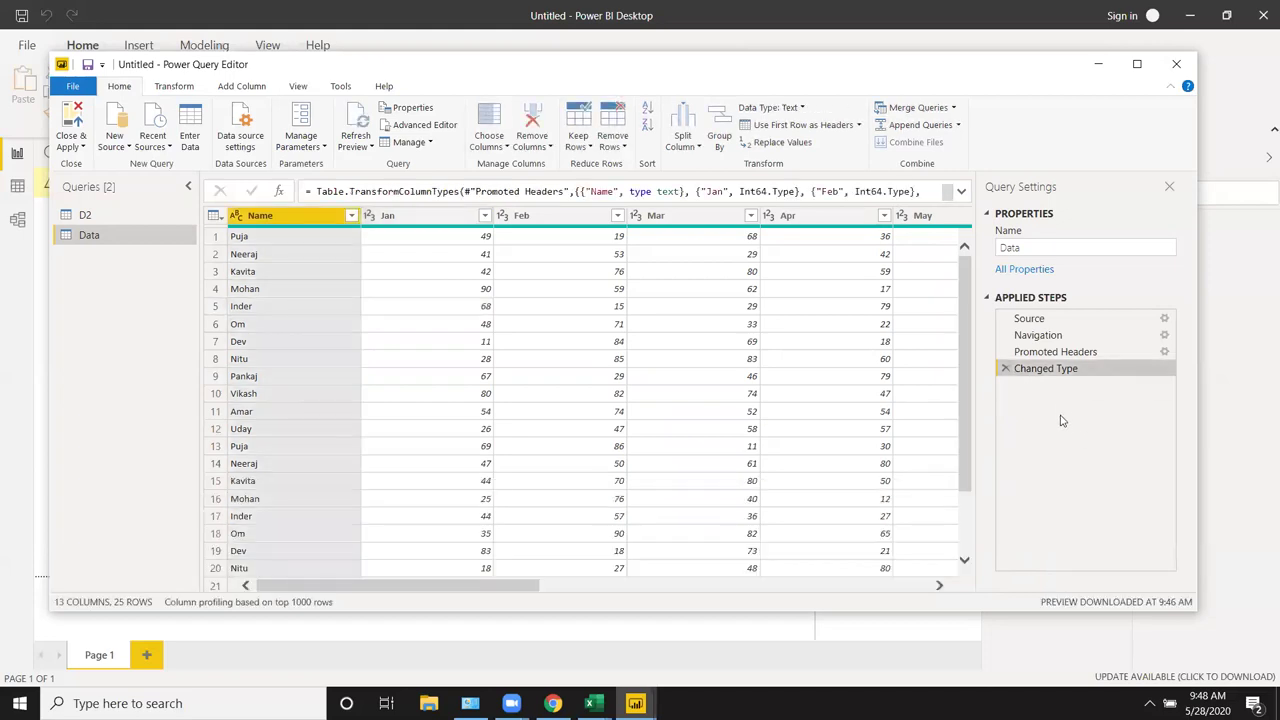
Pick D2 as the merge table, try Full Outer and Jun, then revert to Left Outer
click(914, 108)
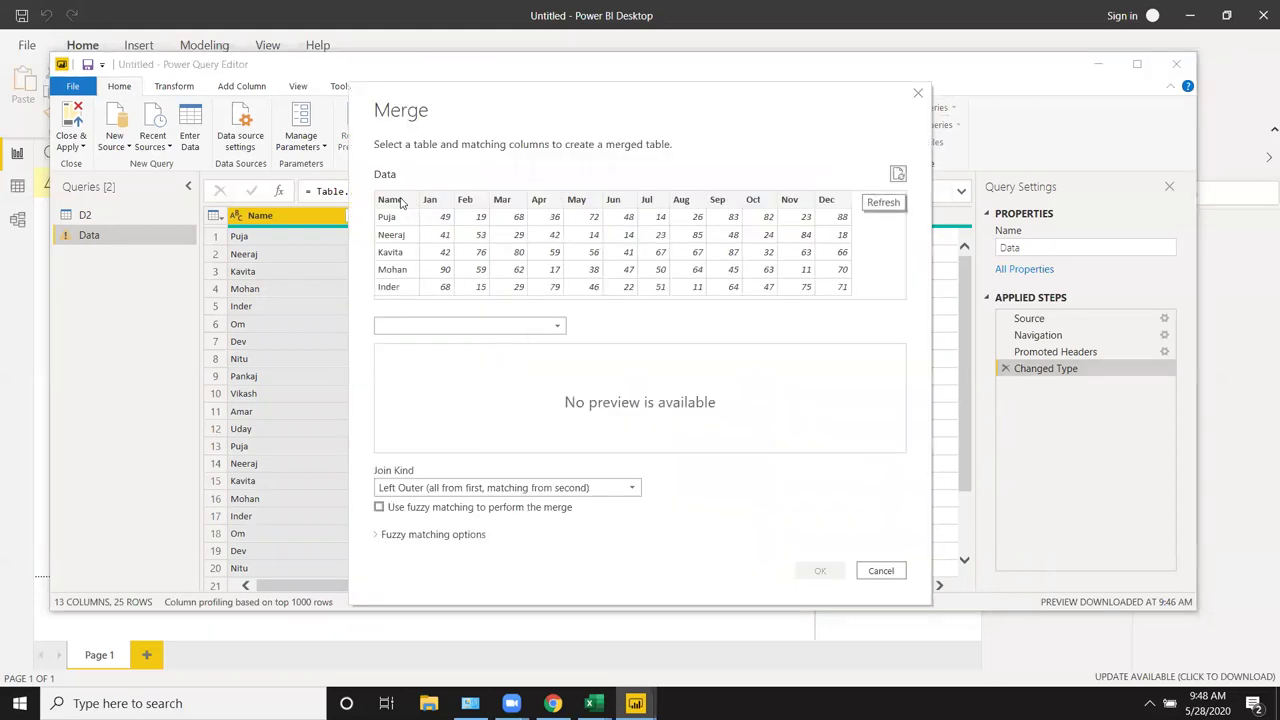
click(440, 328)
click(436, 343)
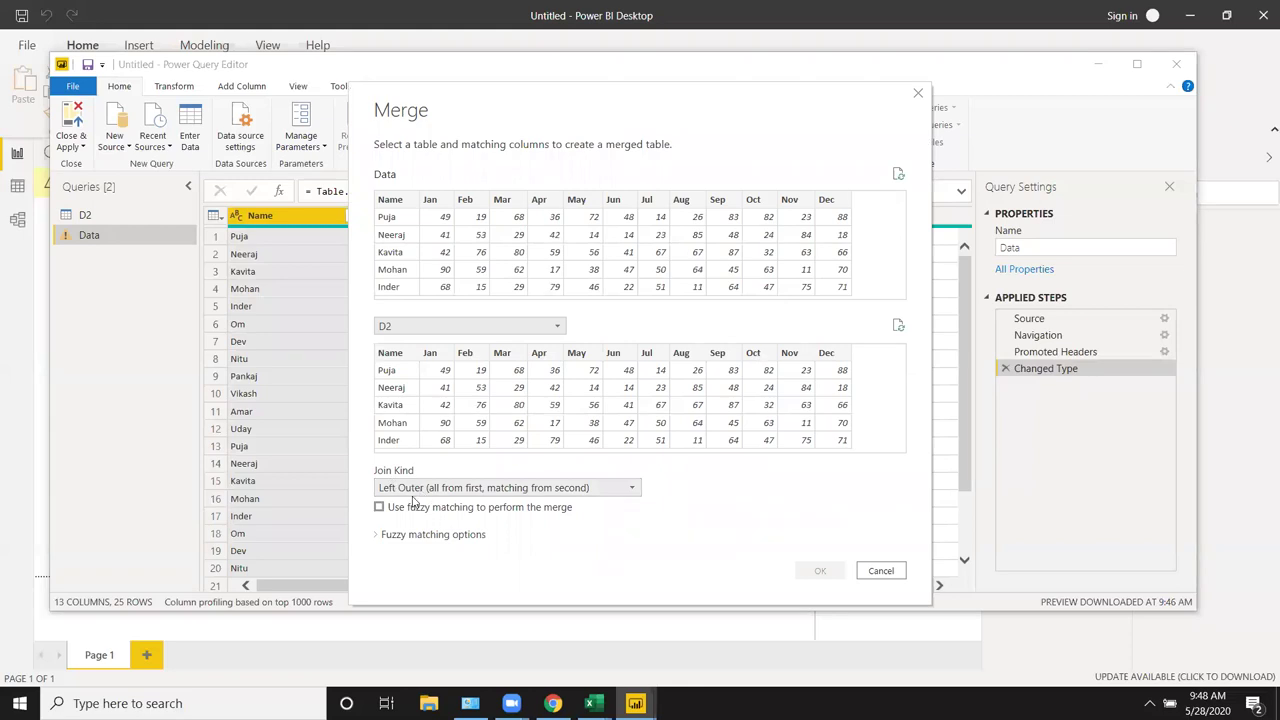
click(412, 494)
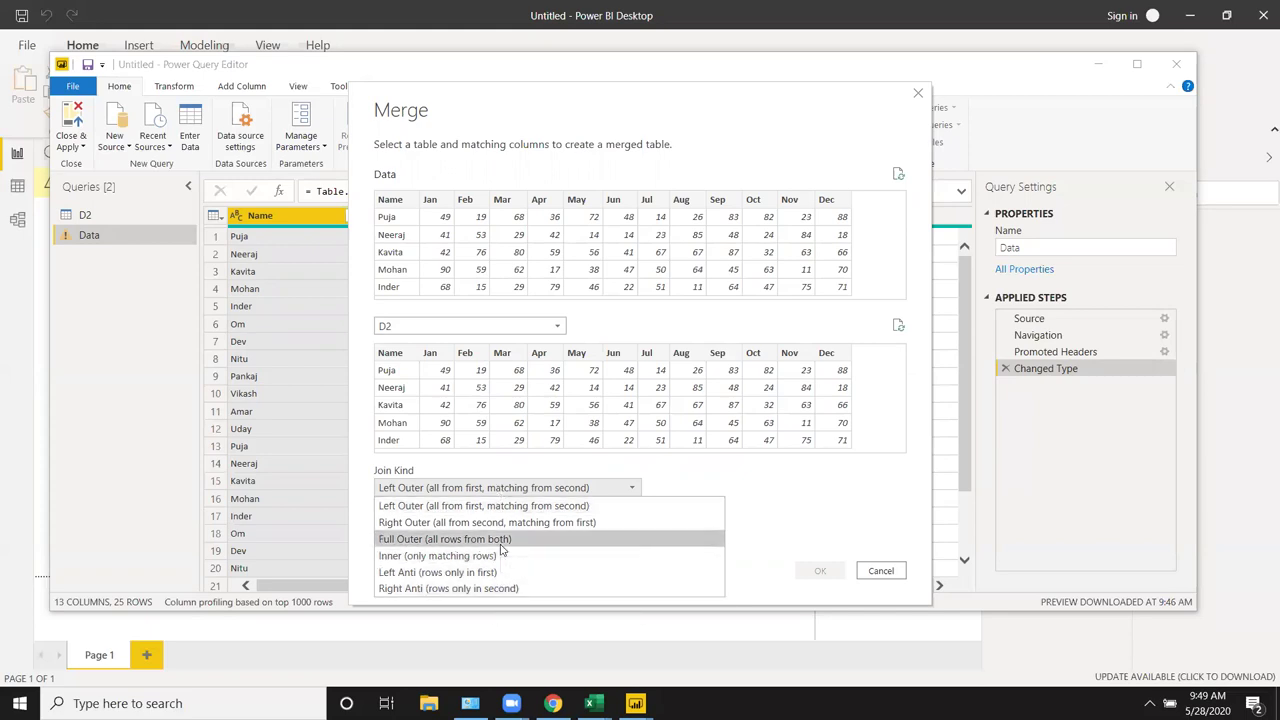
click(502, 539)
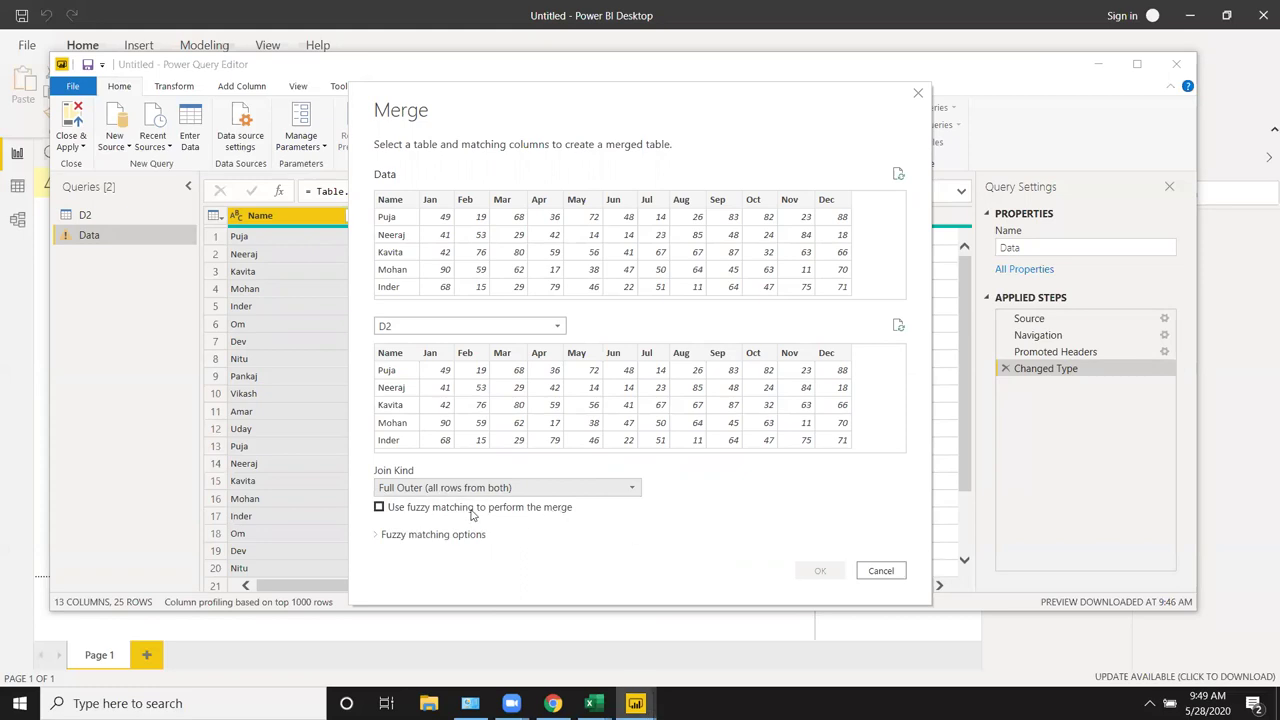
click(607, 414)
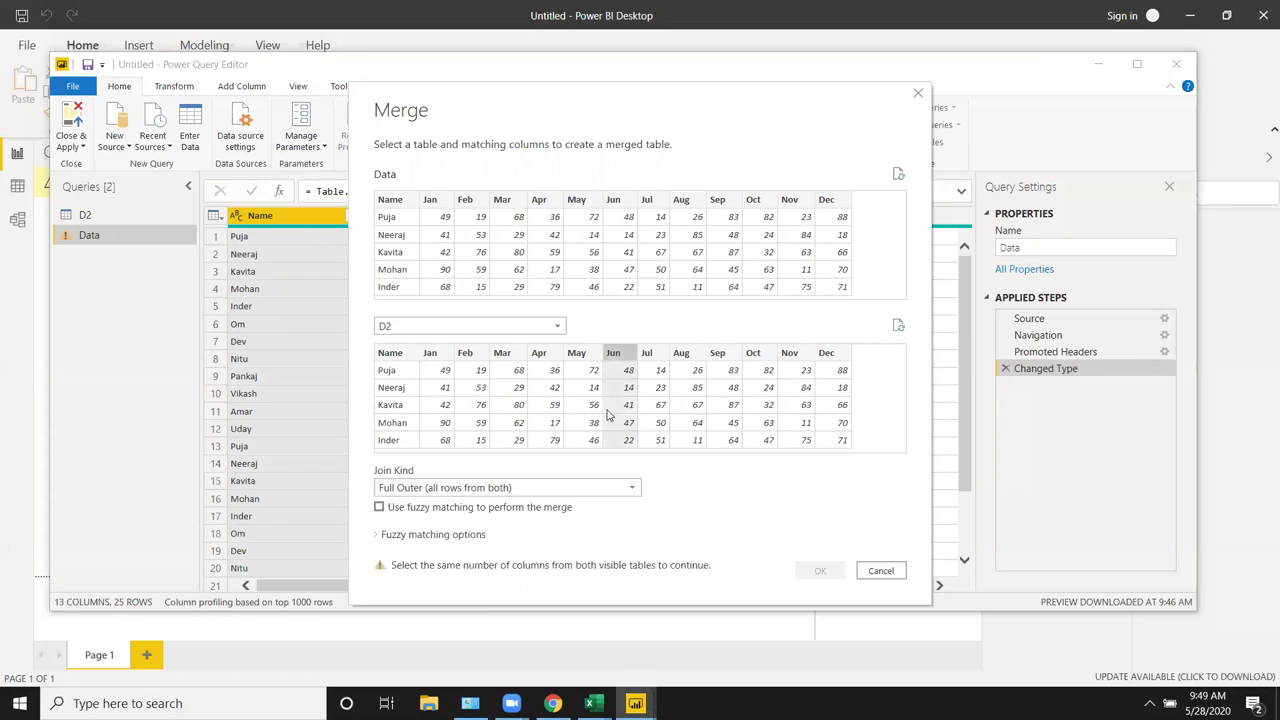
click(481, 492)
click(476, 505)
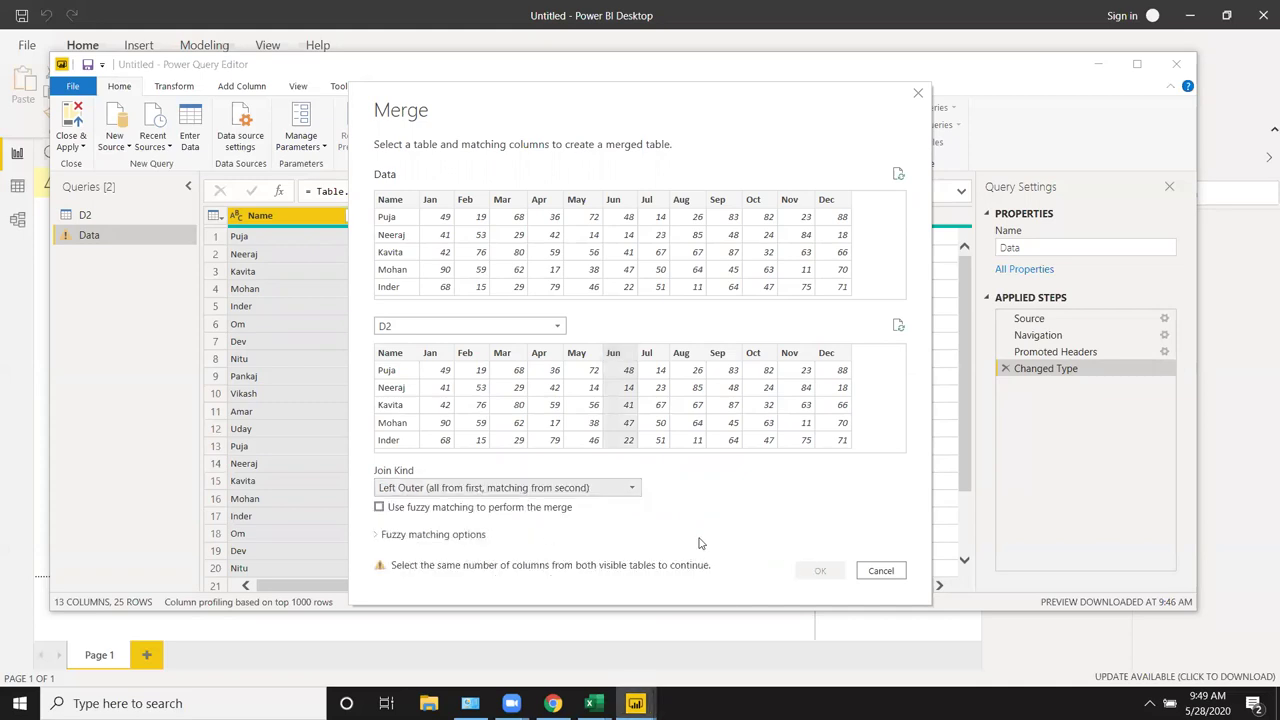
Join Data with D2 on the Name column of both tables using a Full Outer join
click(396, 370)
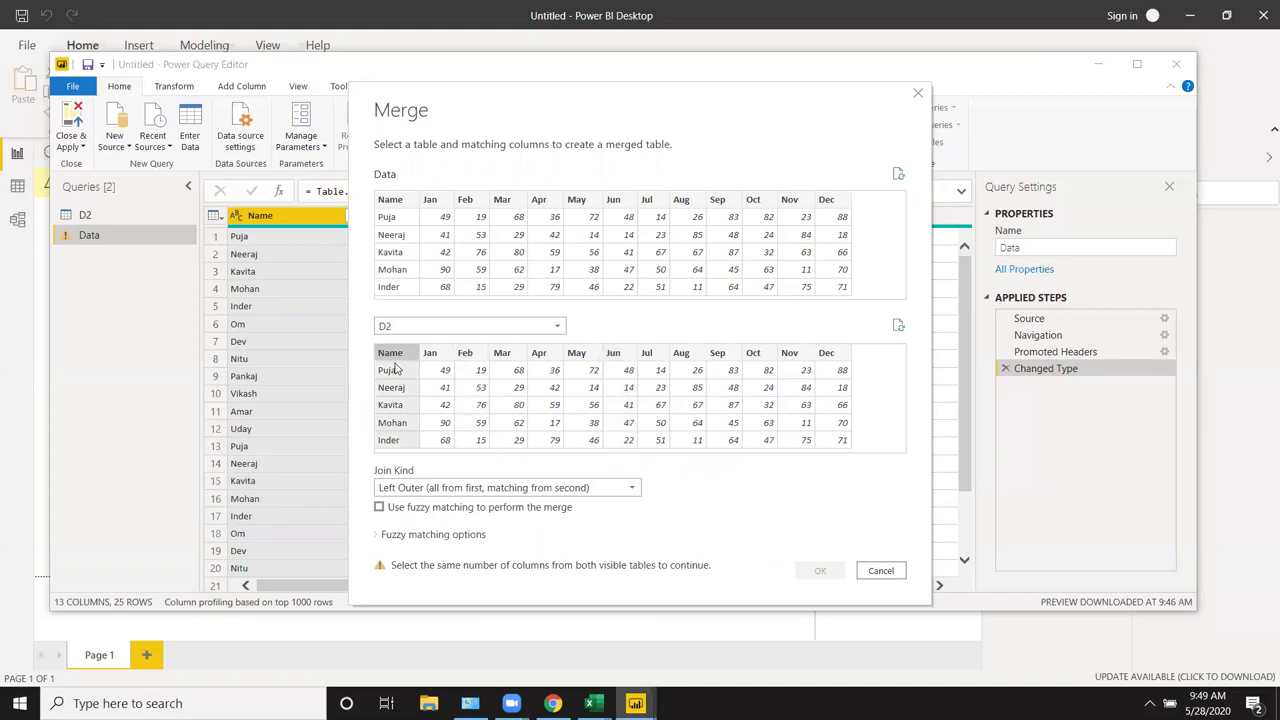
click(396, 212)
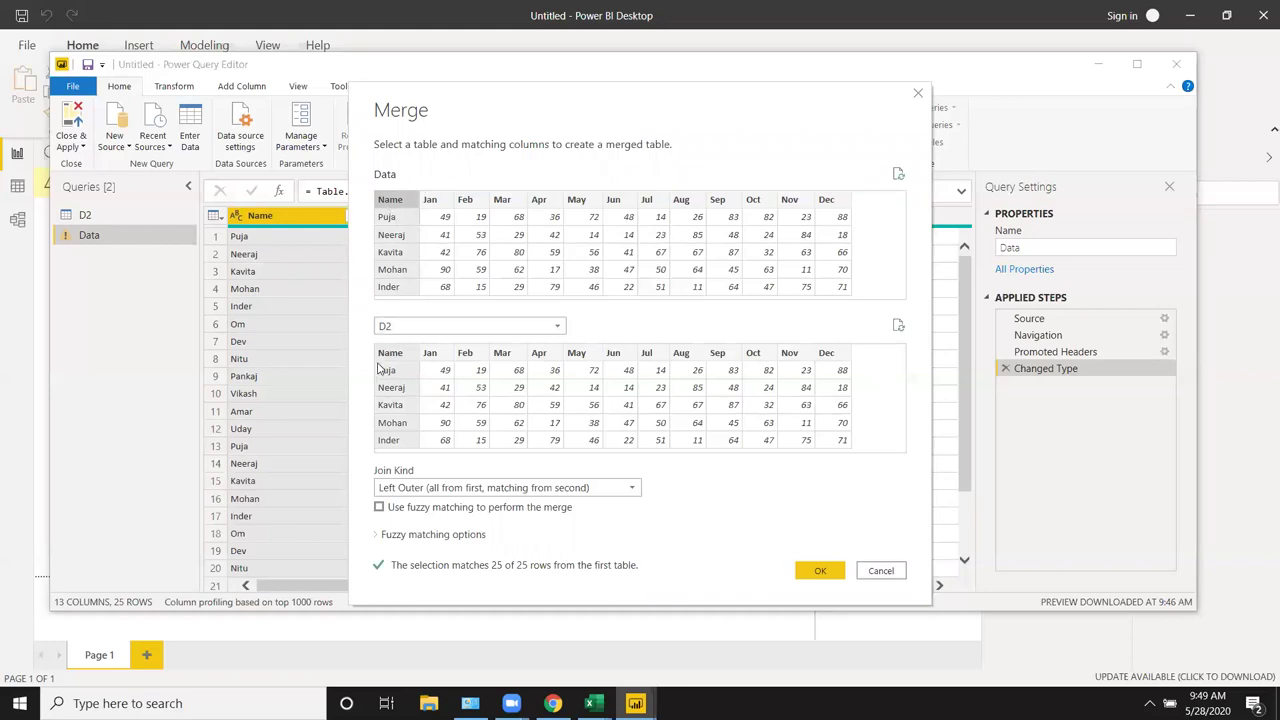
click(430, 488)
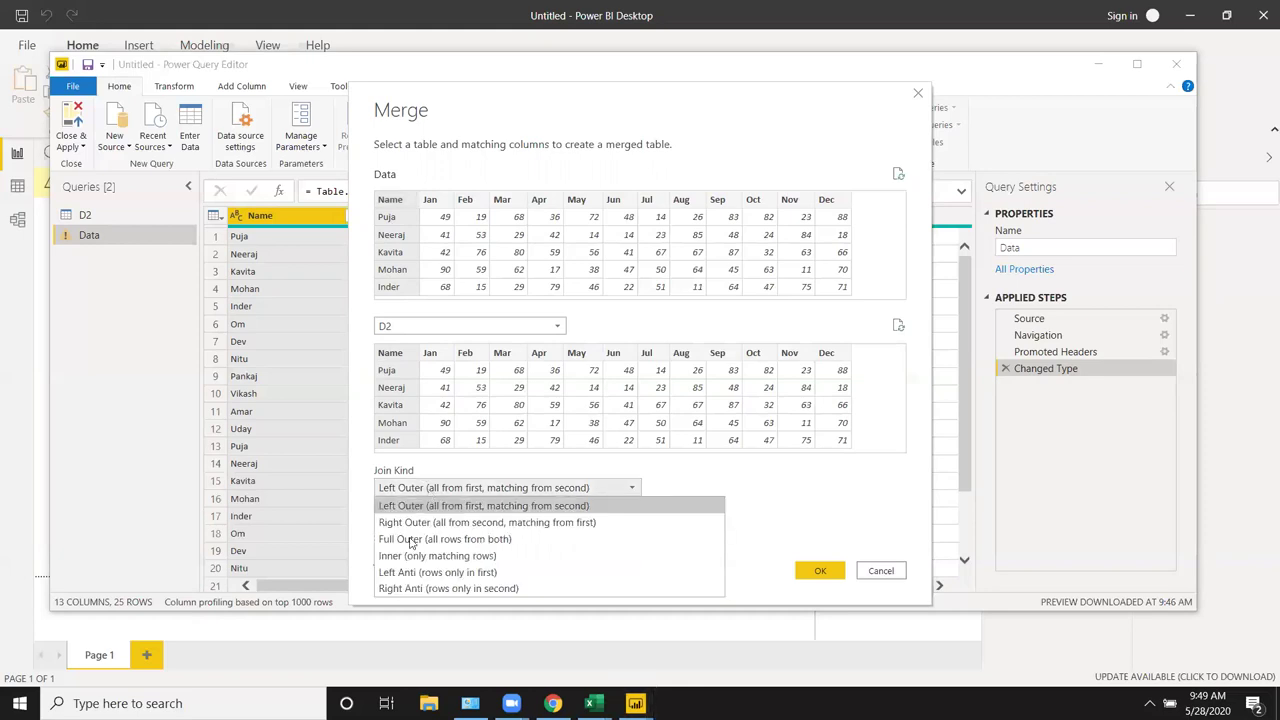
click(408, 539)
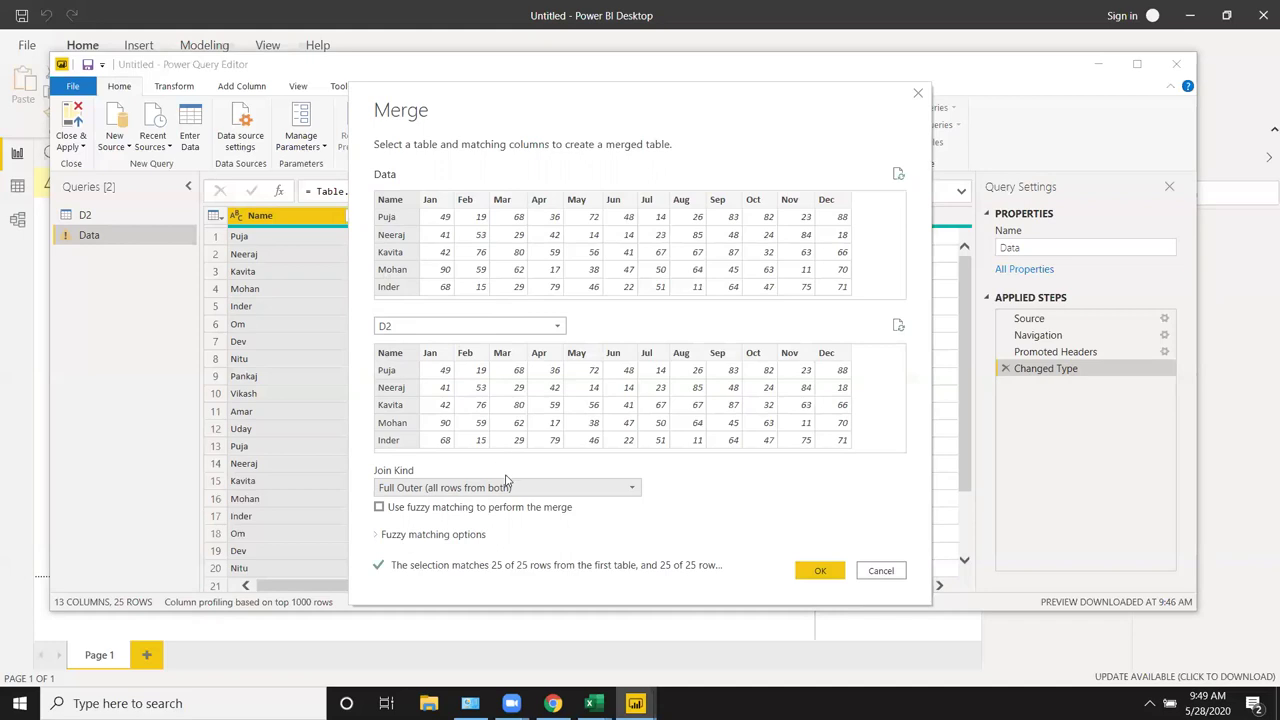
click(818, 571)
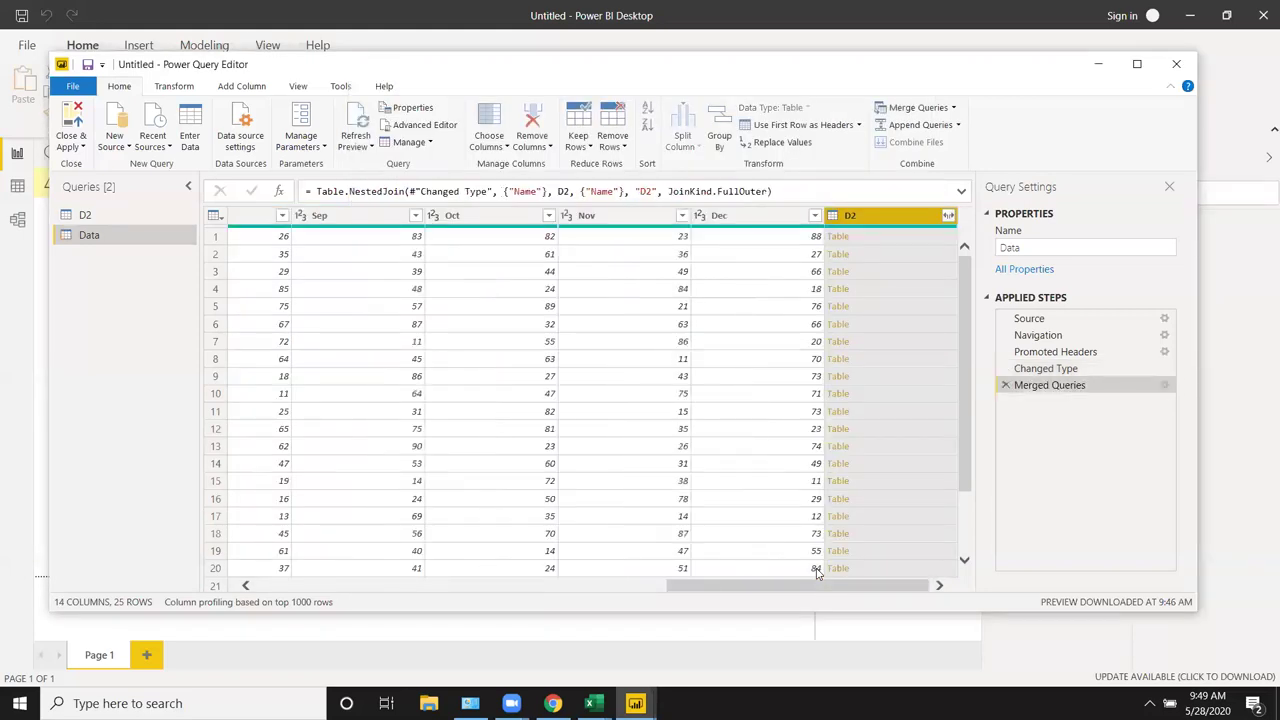
Preview the nested D2 rows matched to seven different names in the merged D2 column
scroll(912, 374, down, 2)
scroll(912, 374, up, 2)
scroll(911, 365, down, 2)
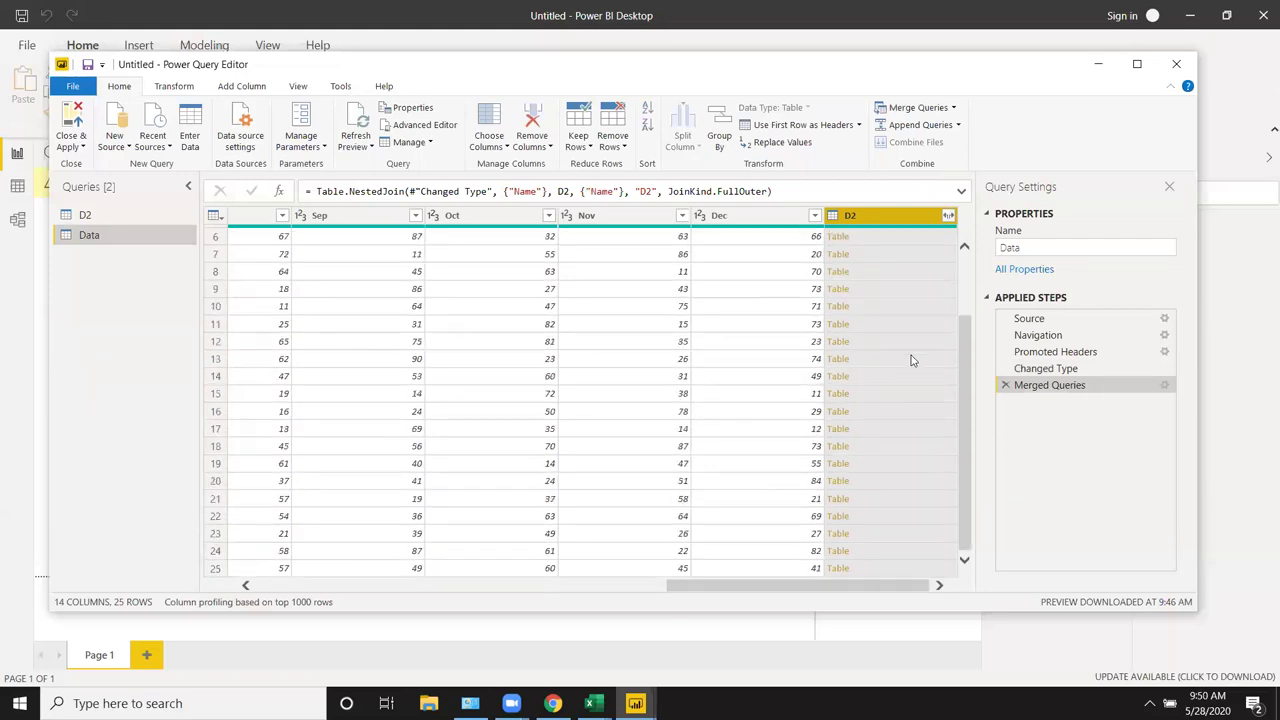
click(868, 416)
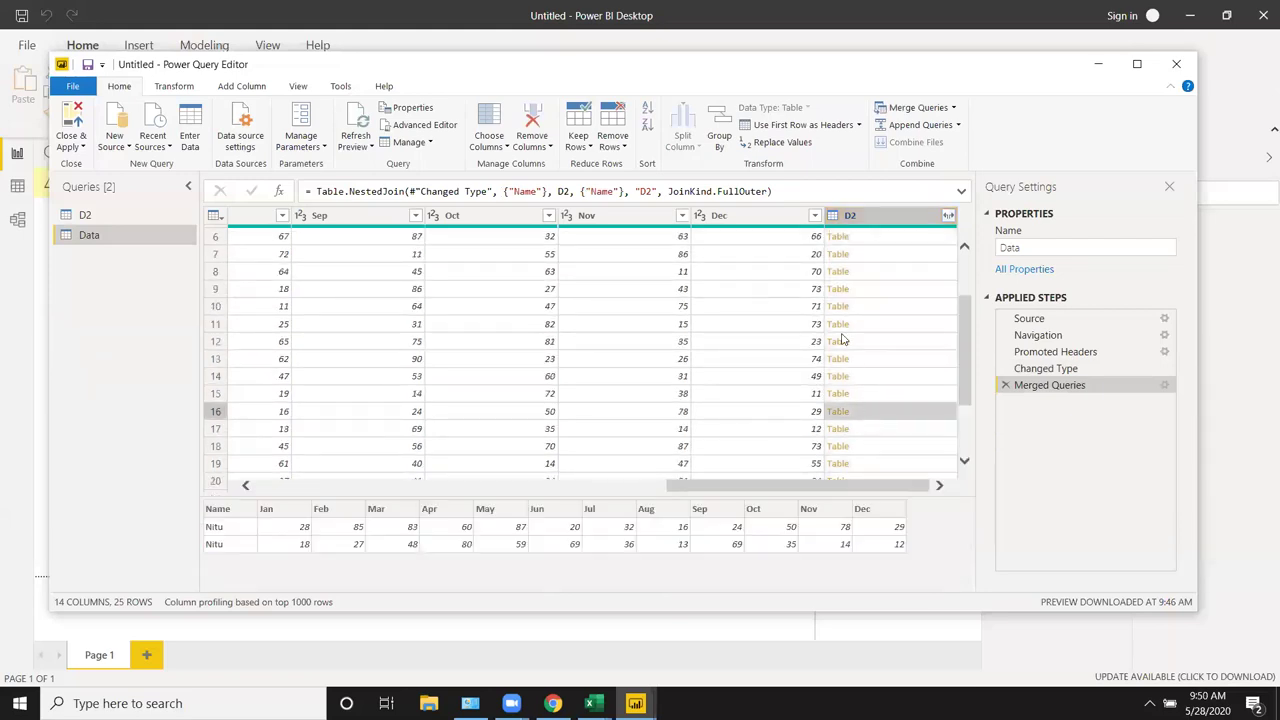
click(878, 396)
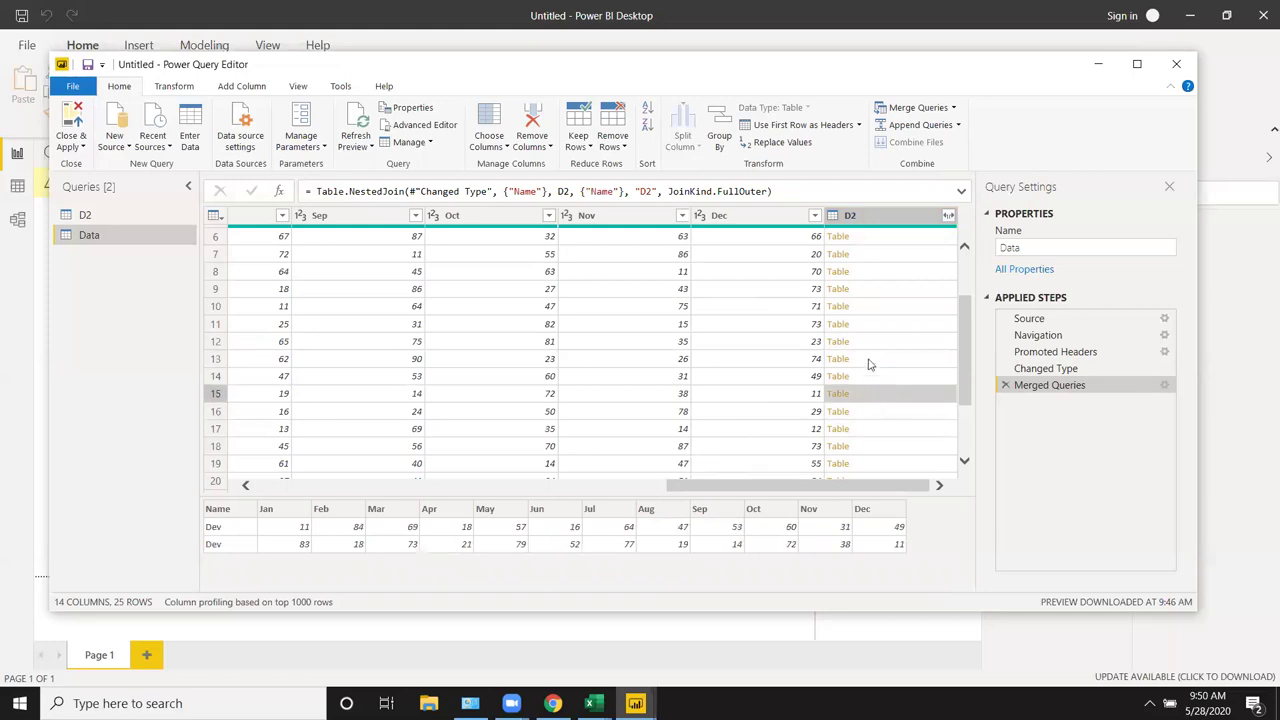
click(865, 328)
click(859, 289)
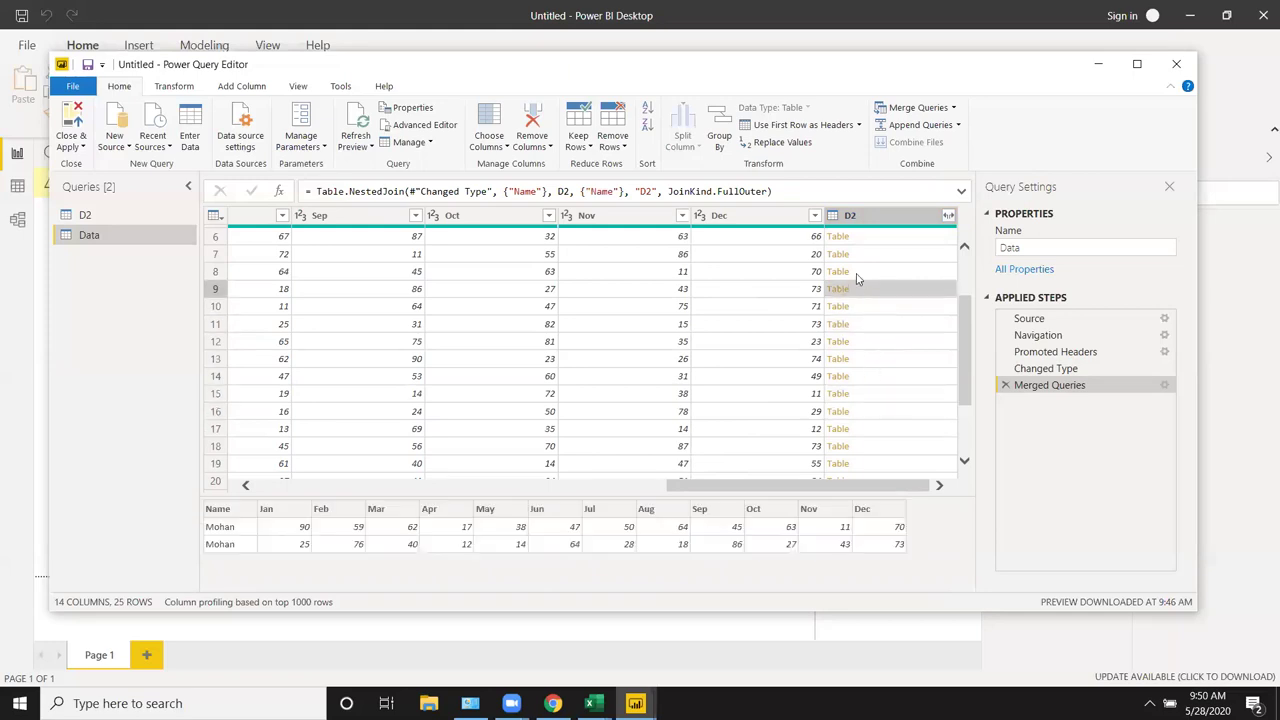
click(856, 271)
click(857, 252)
click(857, 237)
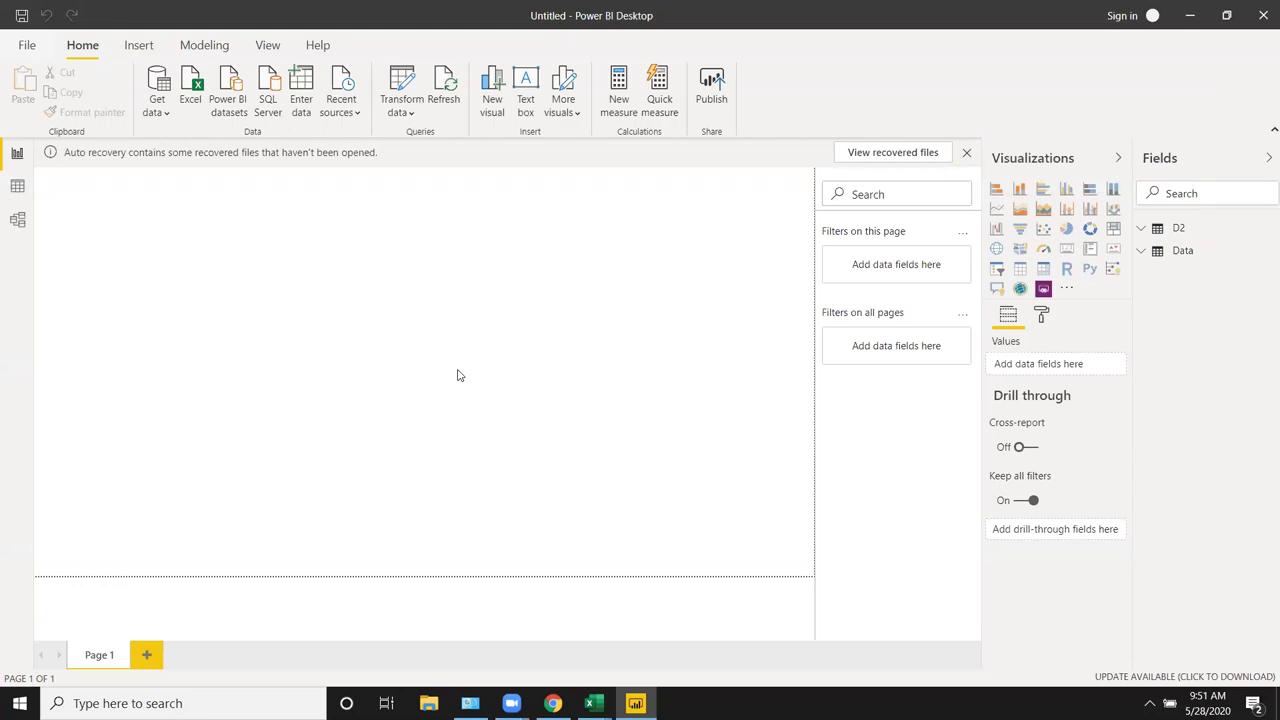
In Data view, look over the Data table's Aug and Mar columns, then show D2's 25 rows
click(17, 188)
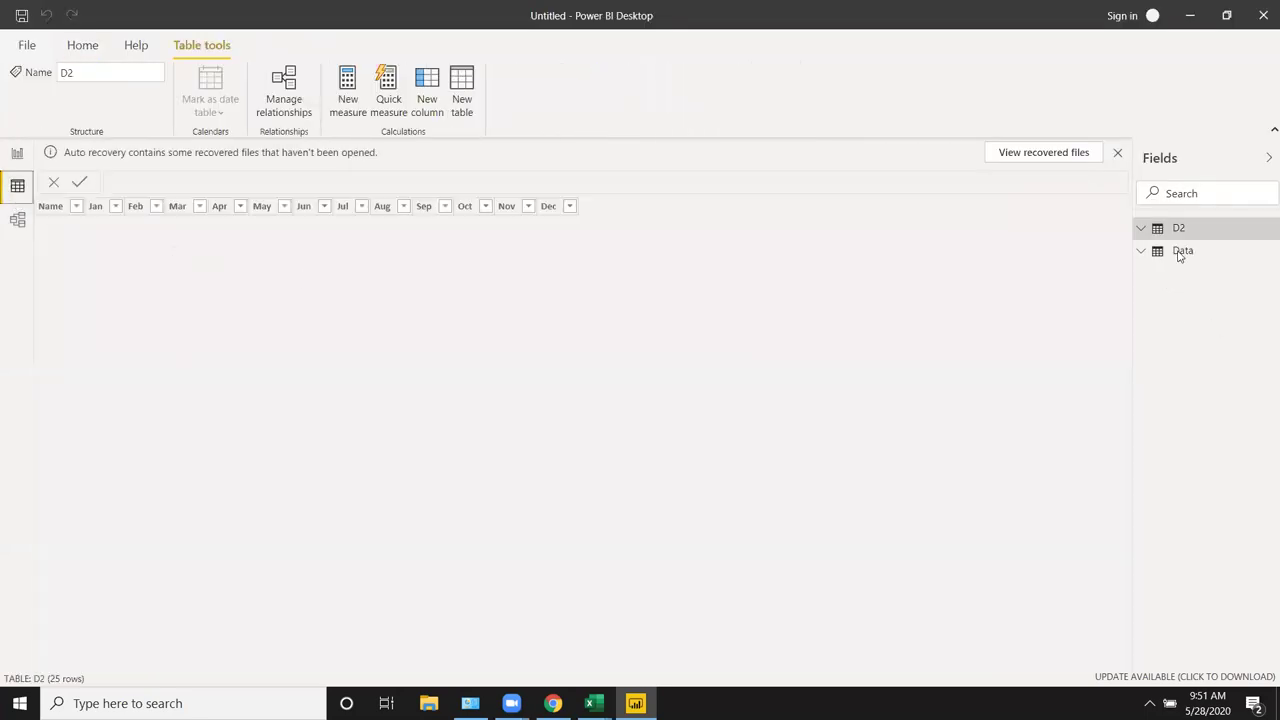
click(1180, 252)
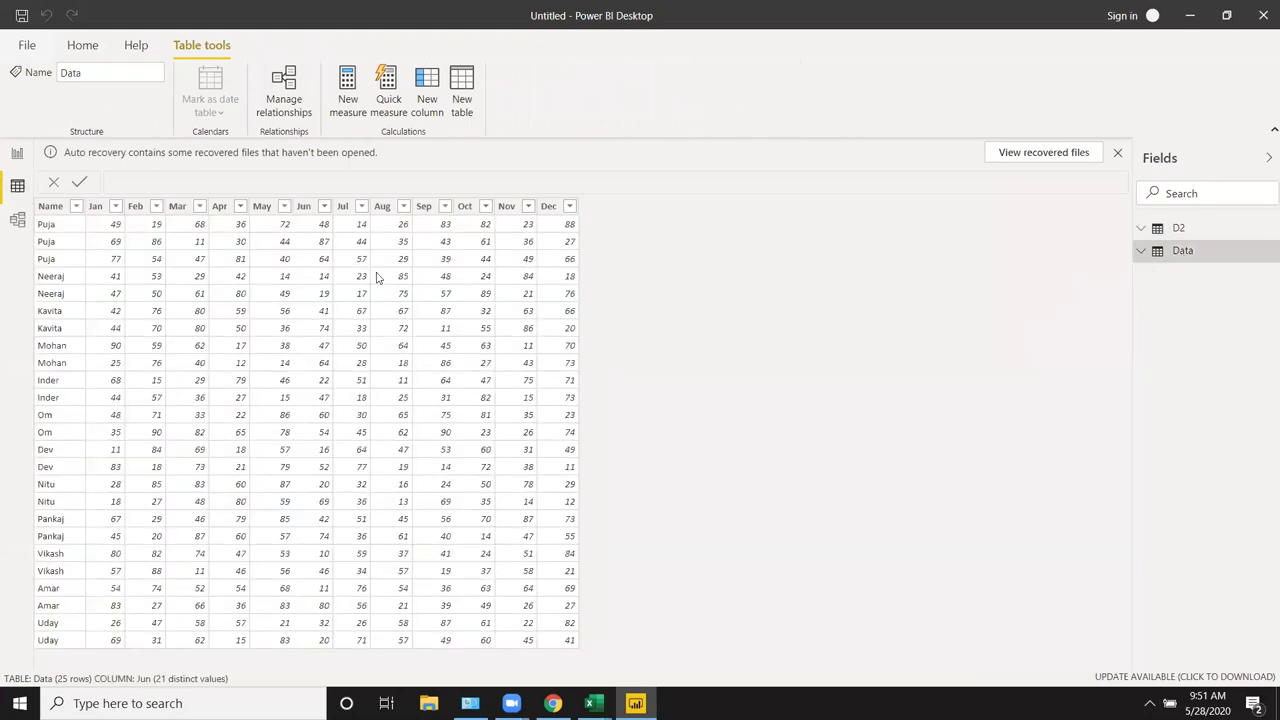
click(403, 276)
click(172, 258)
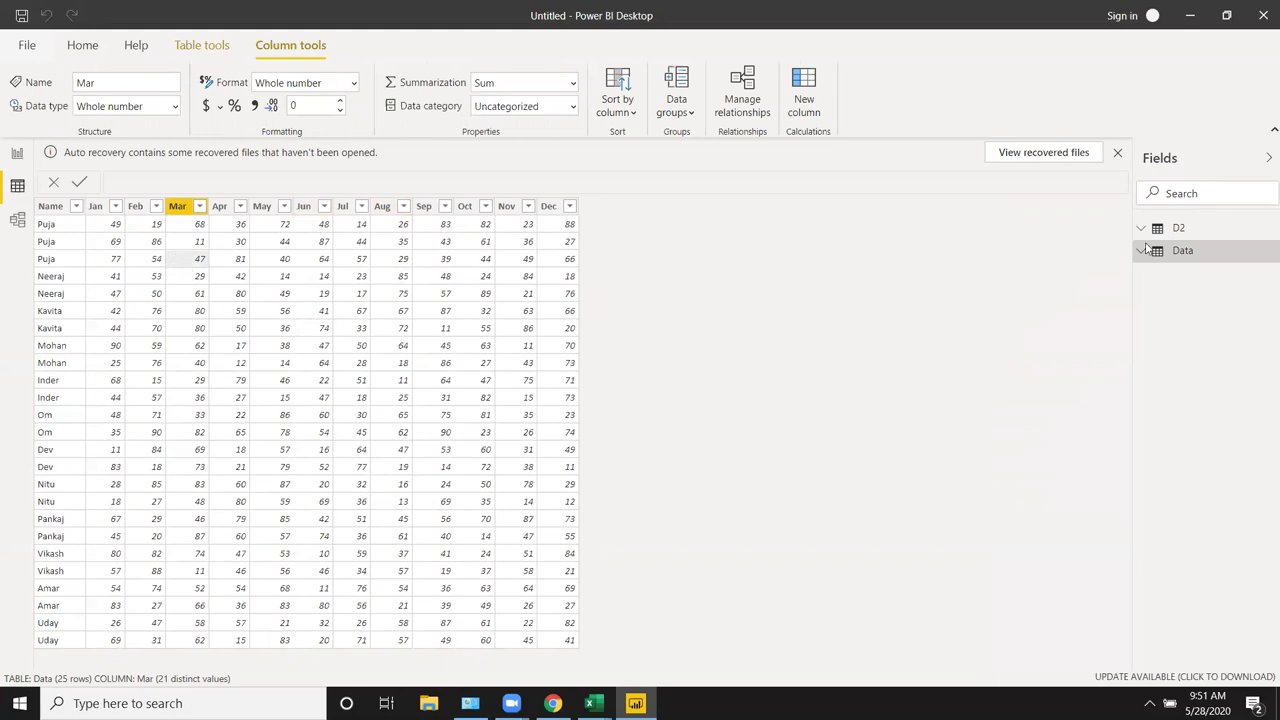
click(1190, 228)
click(1193, 228)
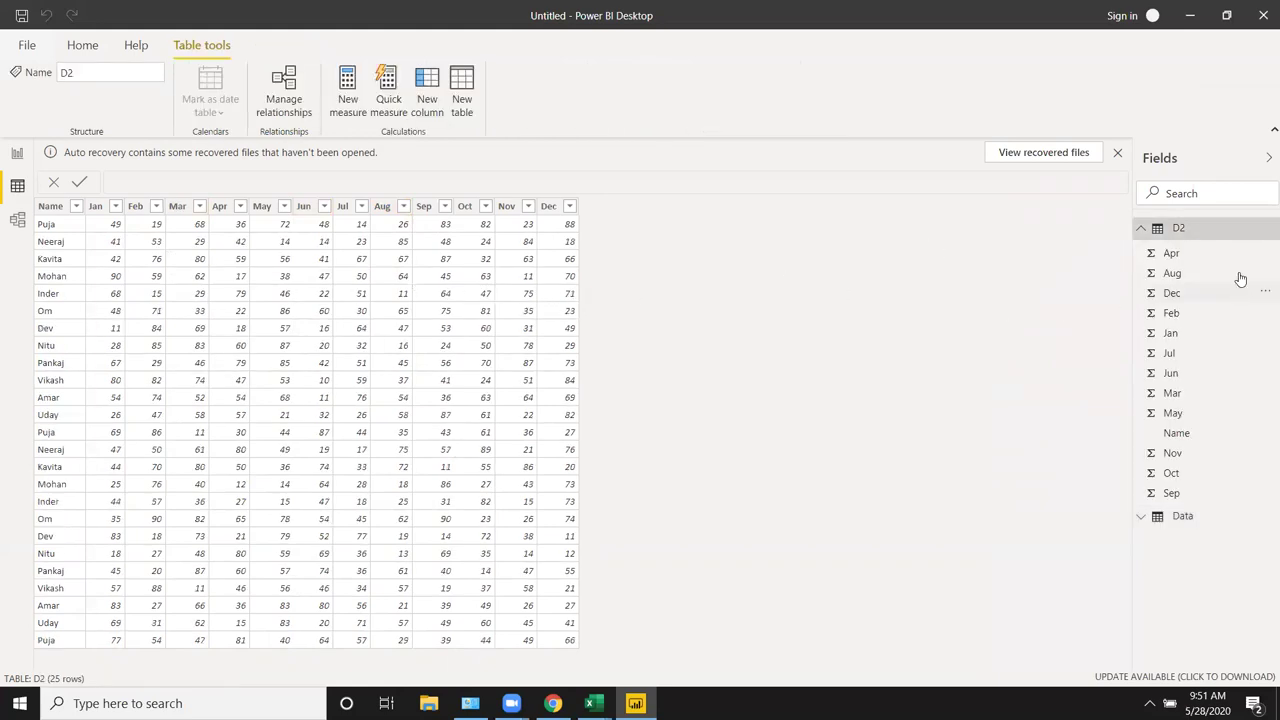
click(366, 370)
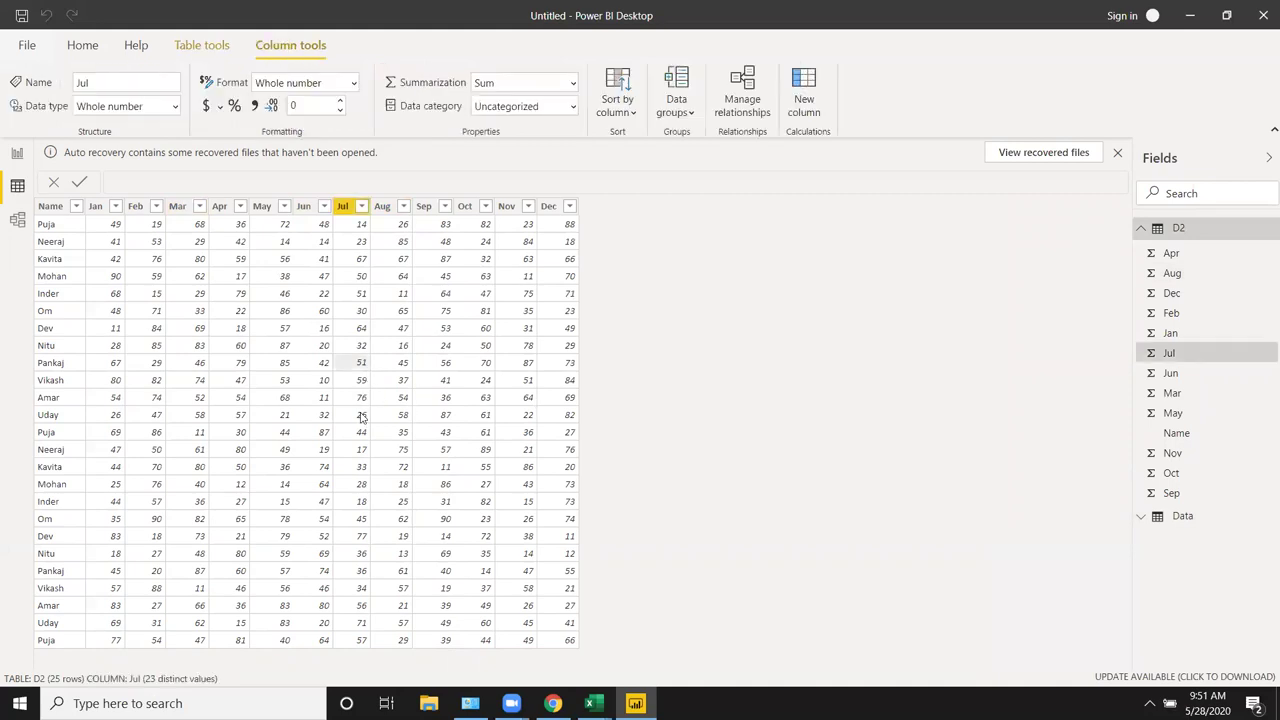
click(1195, 525)
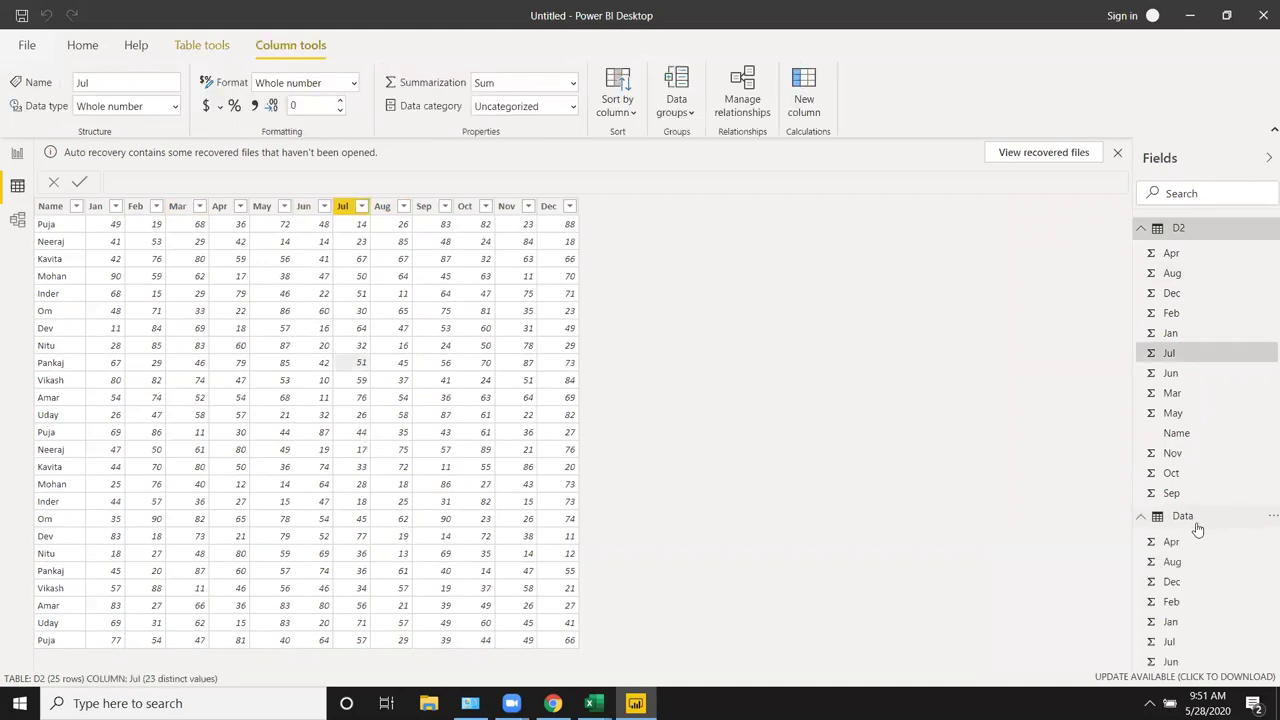
click(1180, 545)
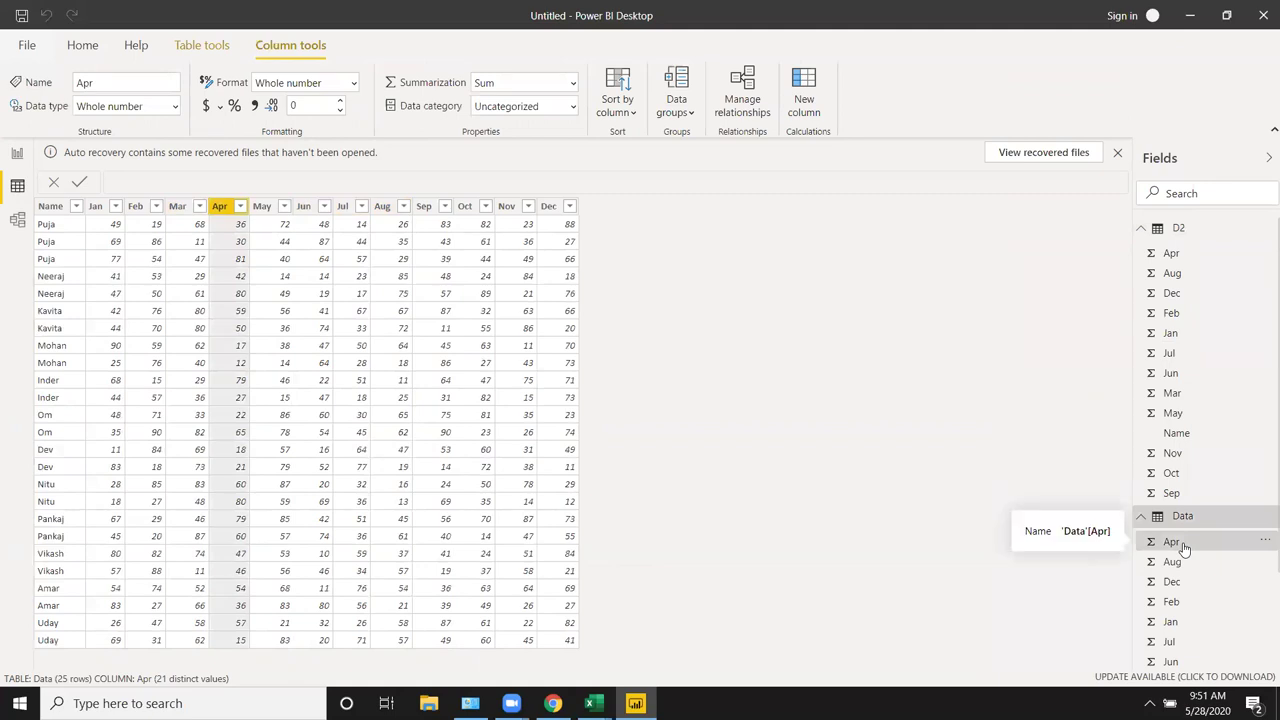
click(1175, 583)
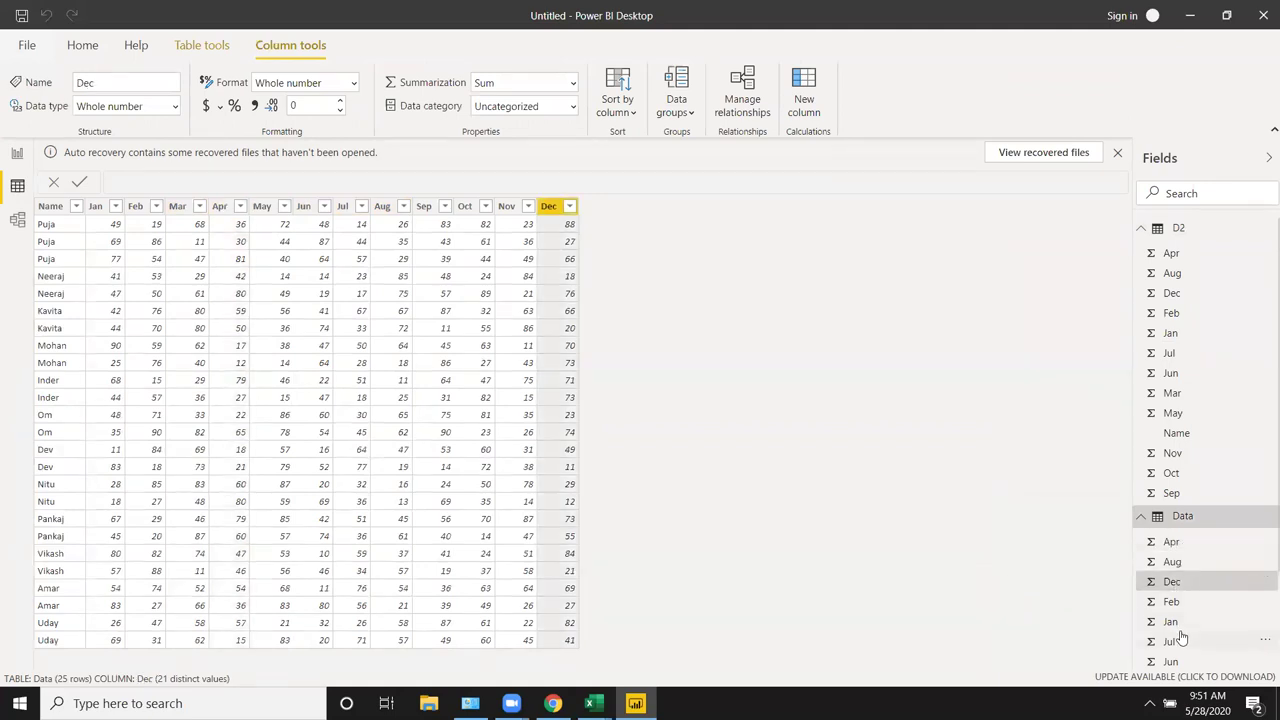
click(1172, 546)
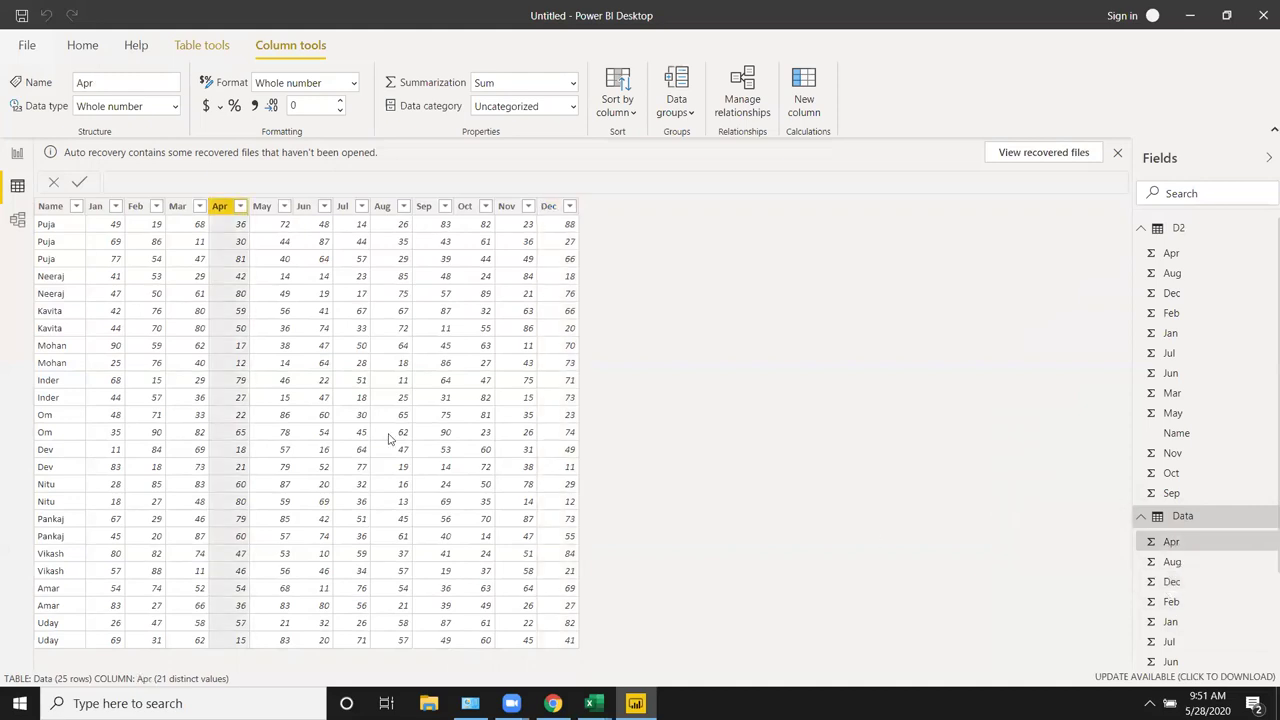
click(110, 228)
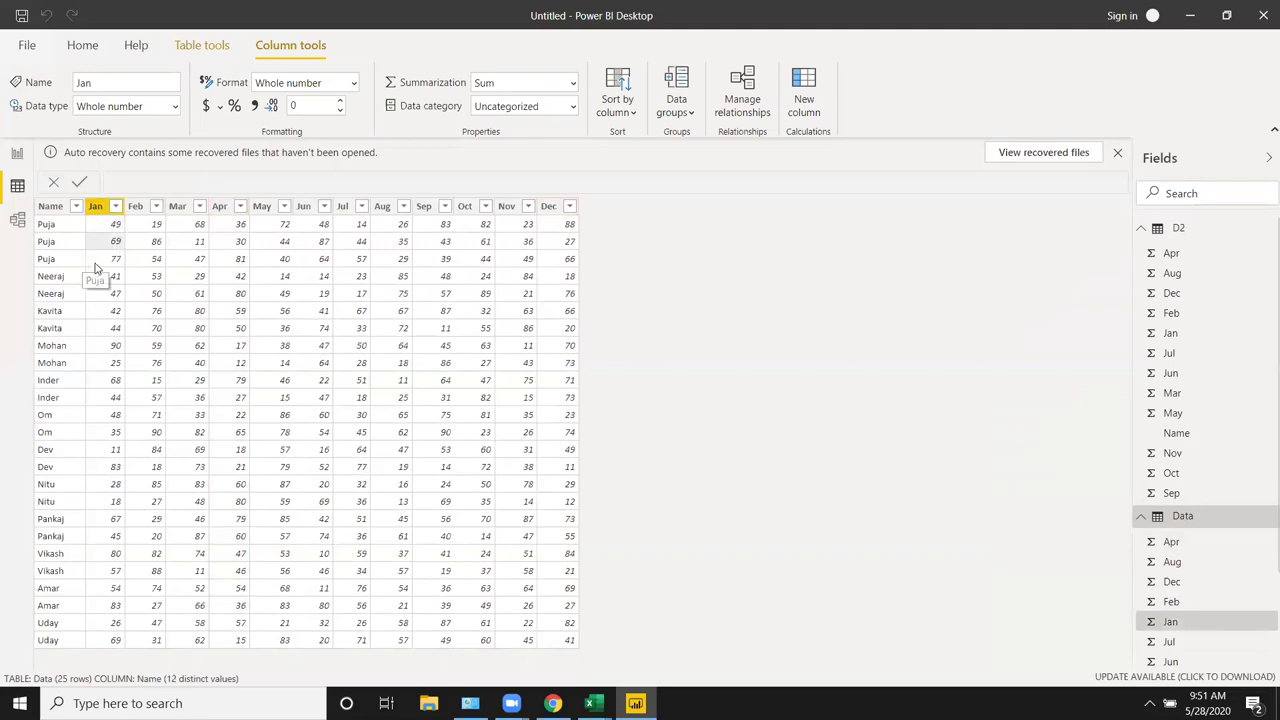
click(84, 262)
click(110, 270)
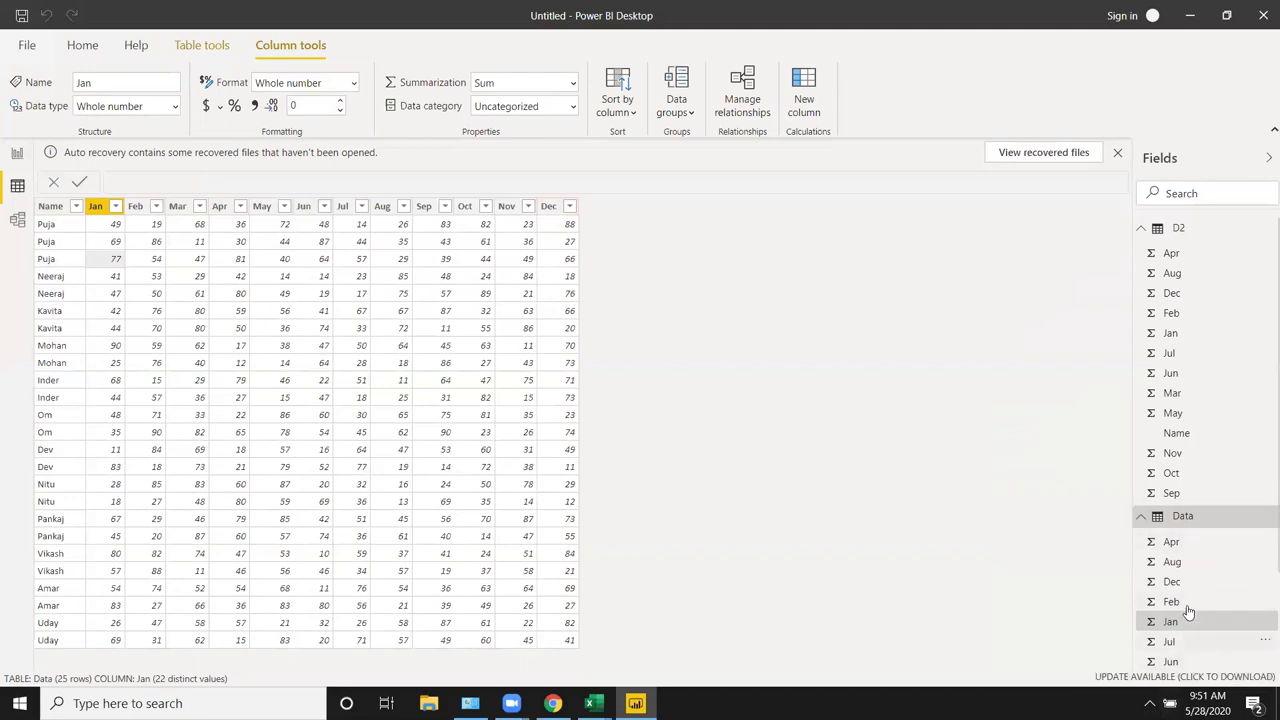
click(1163, 232)
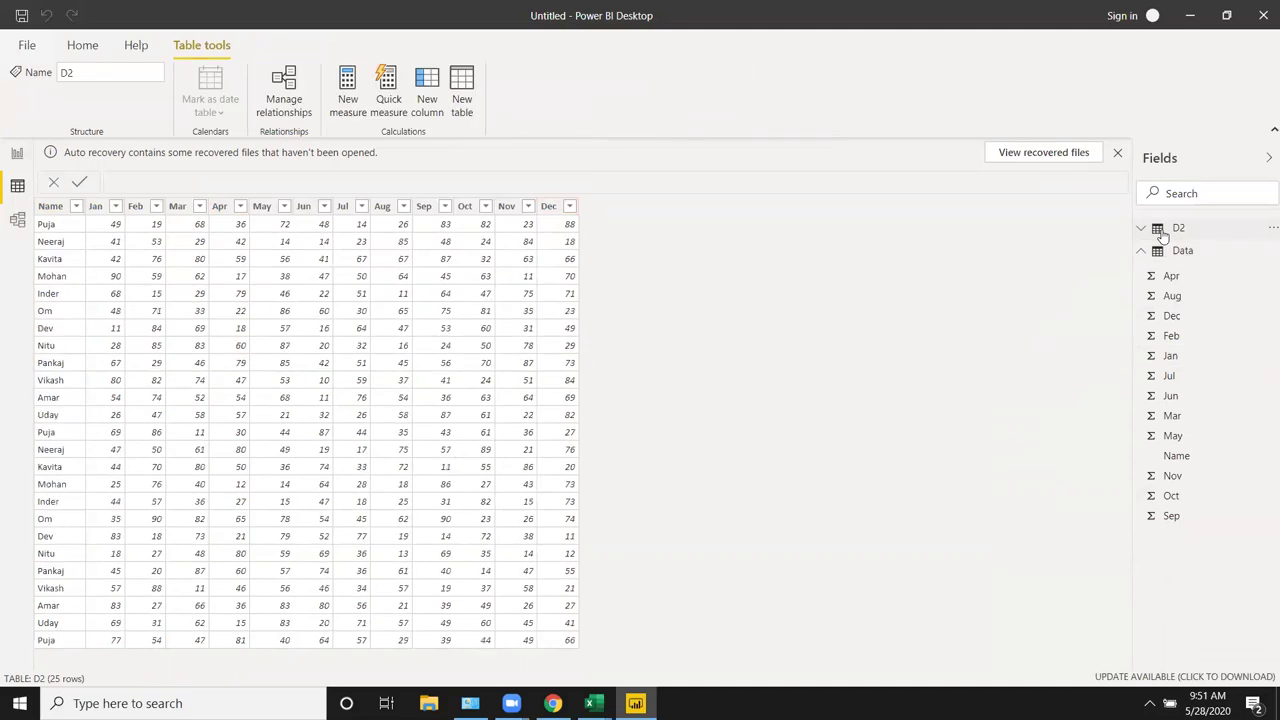